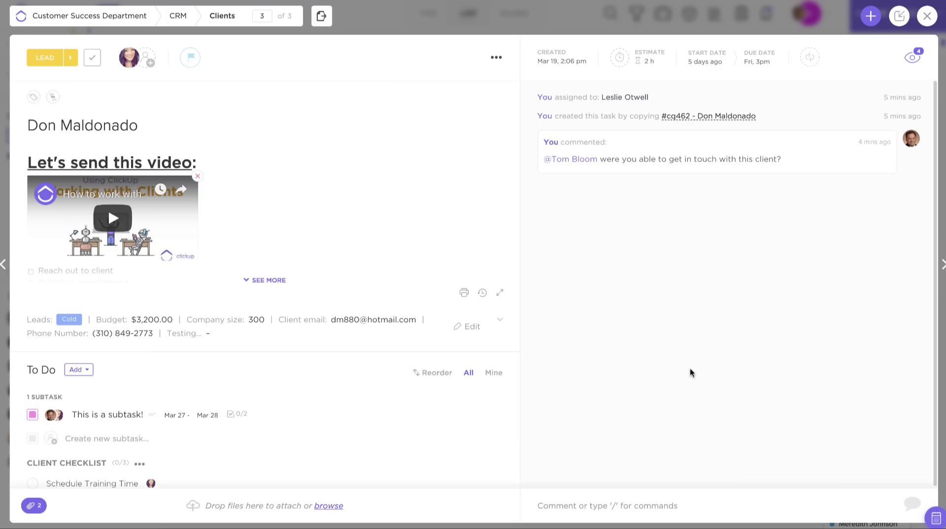
mouse_move(543, 165)
click(545, 505)
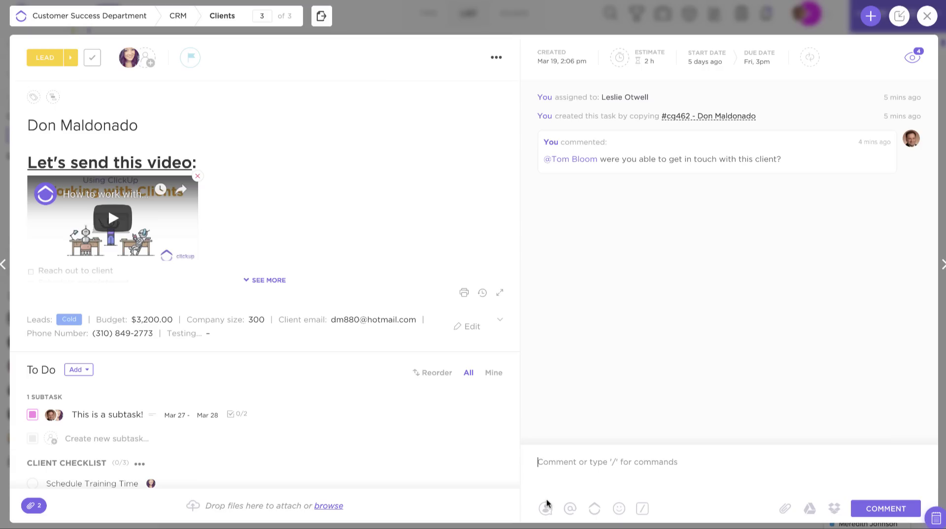
text(@to)
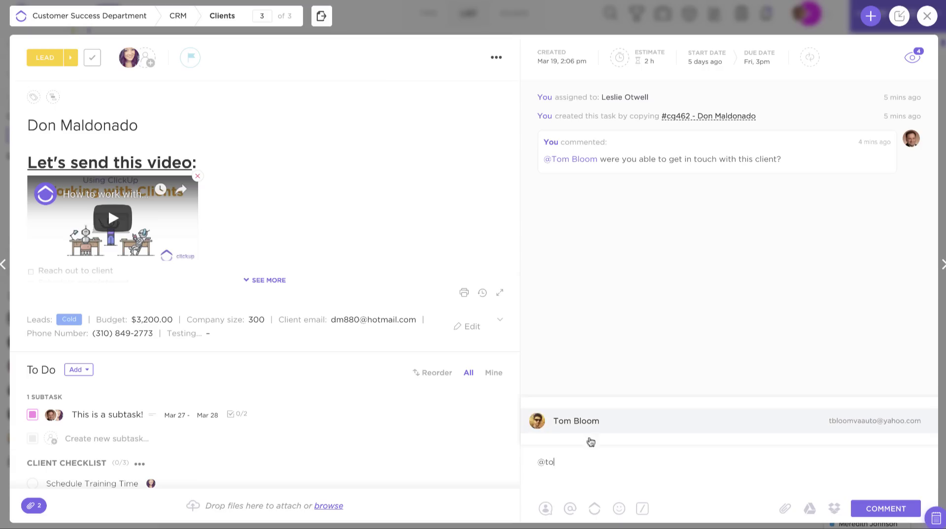
click(576, 423)
text(pleas)
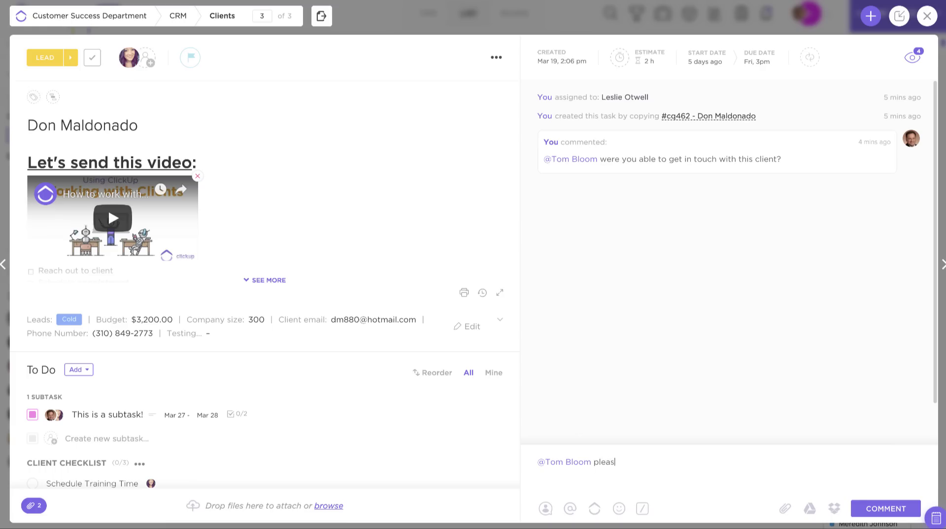
text(e advise on this!)
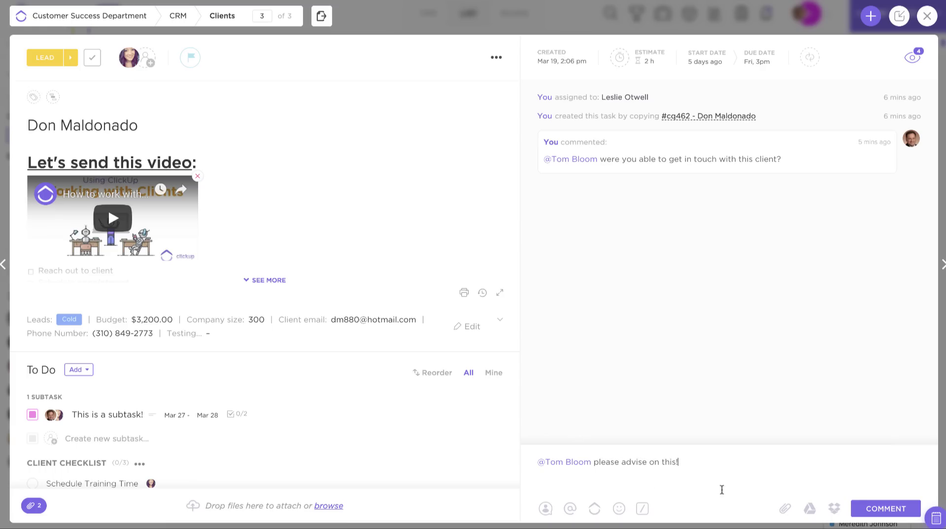
click(546, 510)
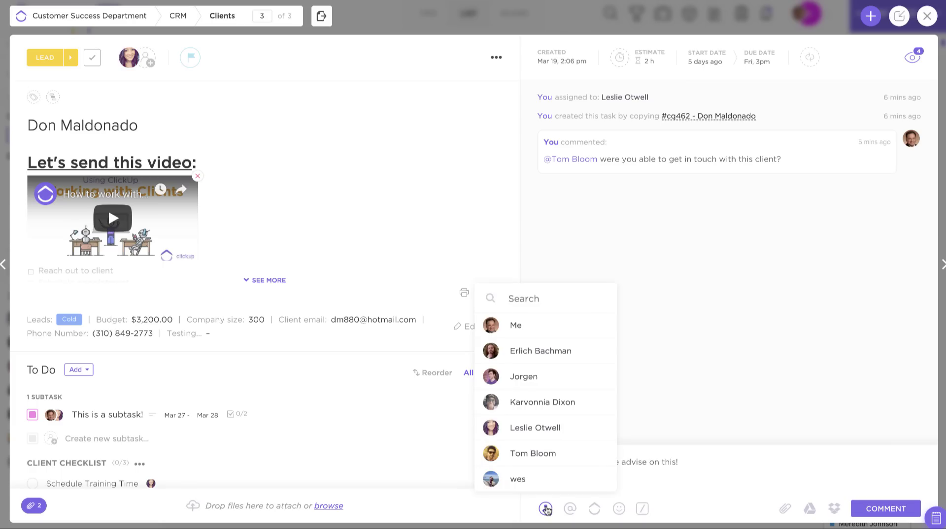
text(tom)
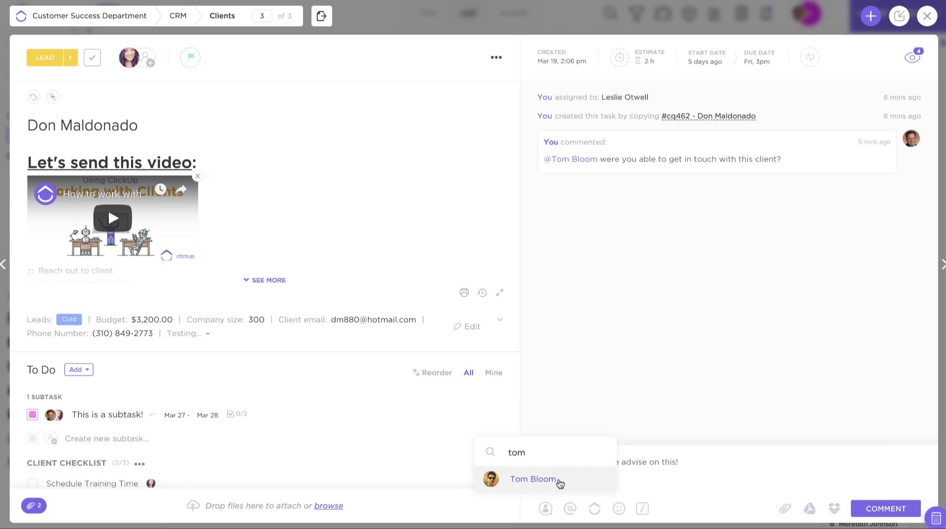
click(558, 482)
click(881, 508)
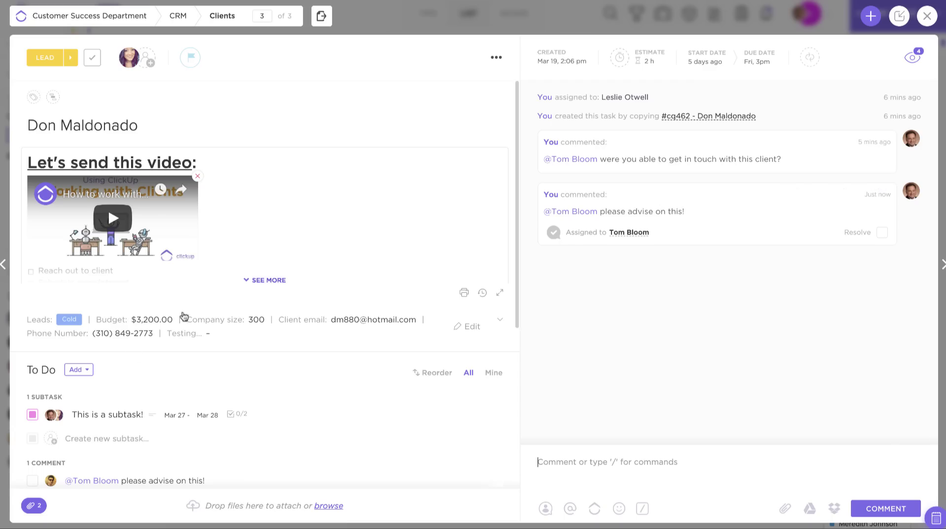
- Resolve the assigned 'please advise on this!' comment further down the task
scroll(170, 377, down, 3)
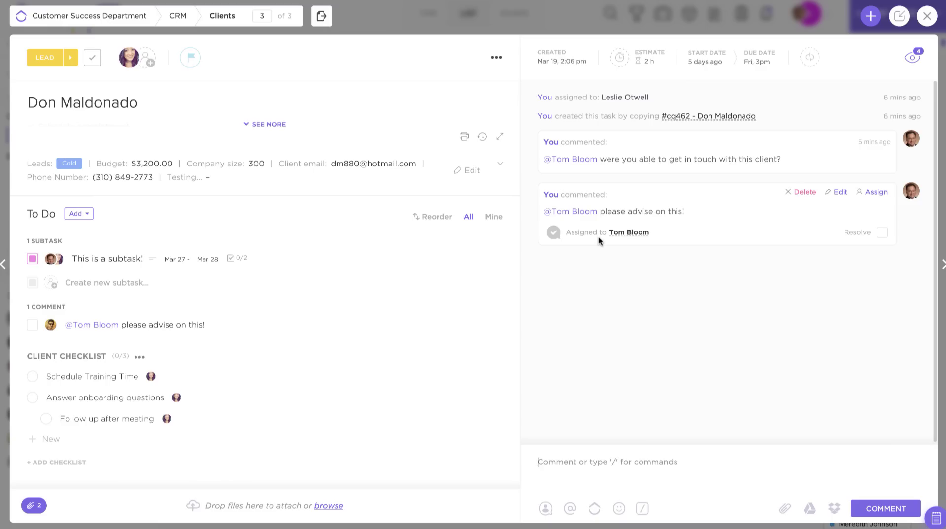
click(882, 234)
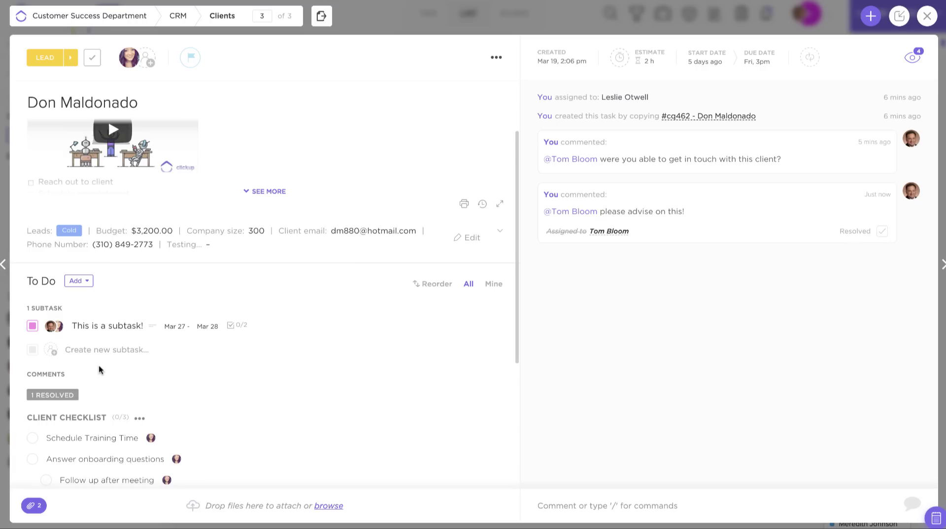
click(93, 327)
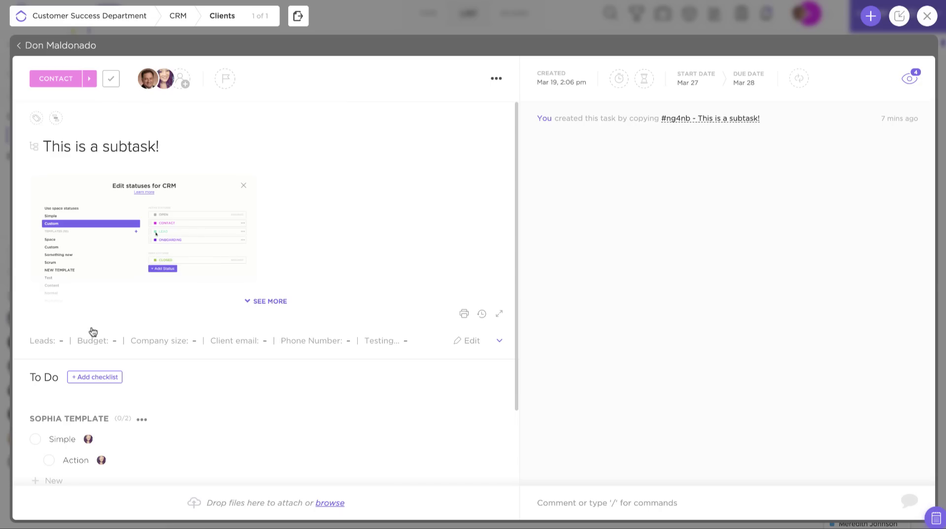
click(363, 235)
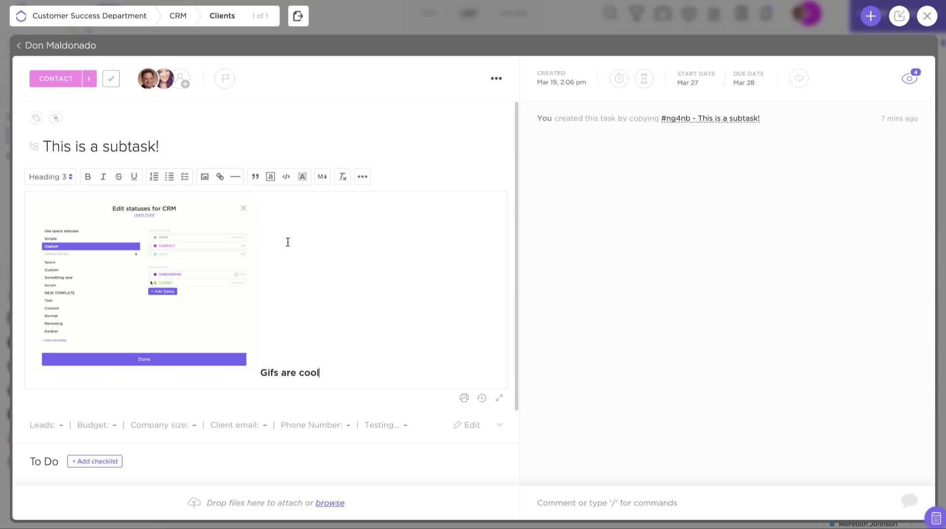
click(70, 80)
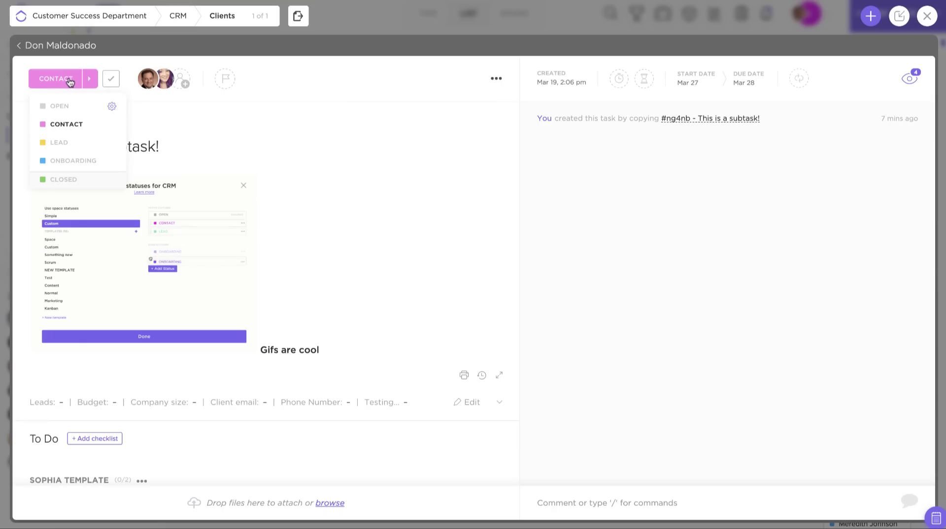
click(170, 93)
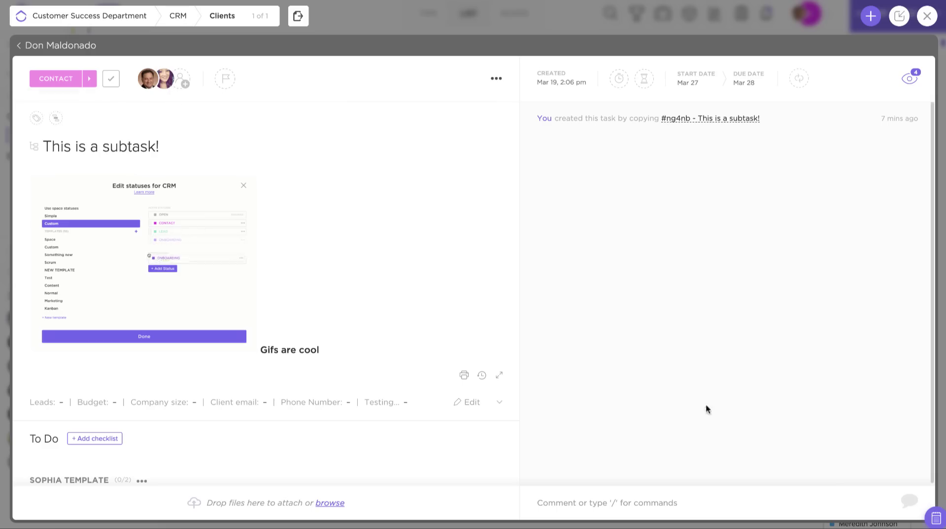
scroll(302, 376, down, 1)
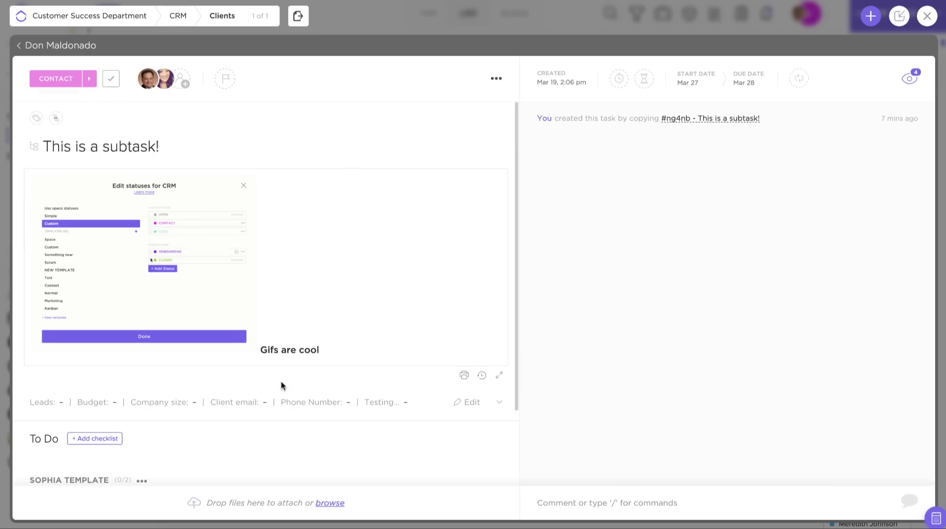
scroll(282, 386, down, 3)
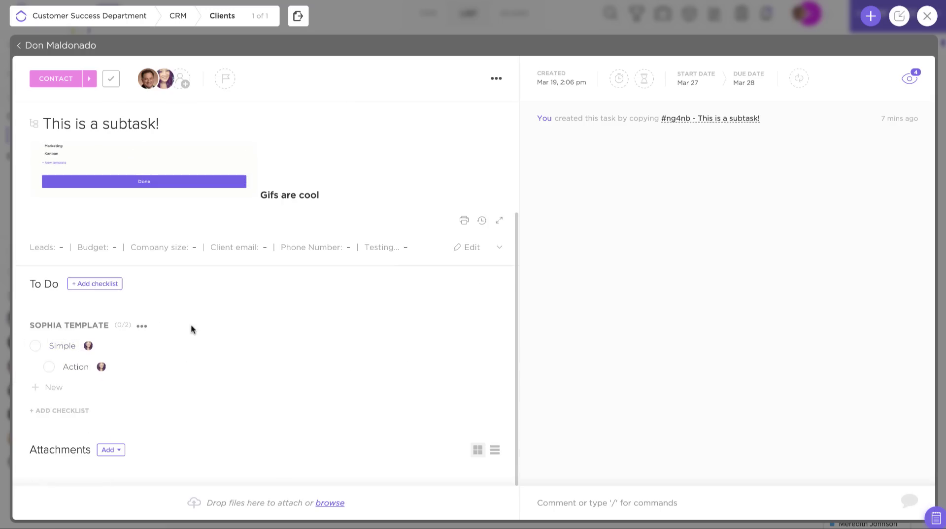
scroll(190, 324, up, 3)
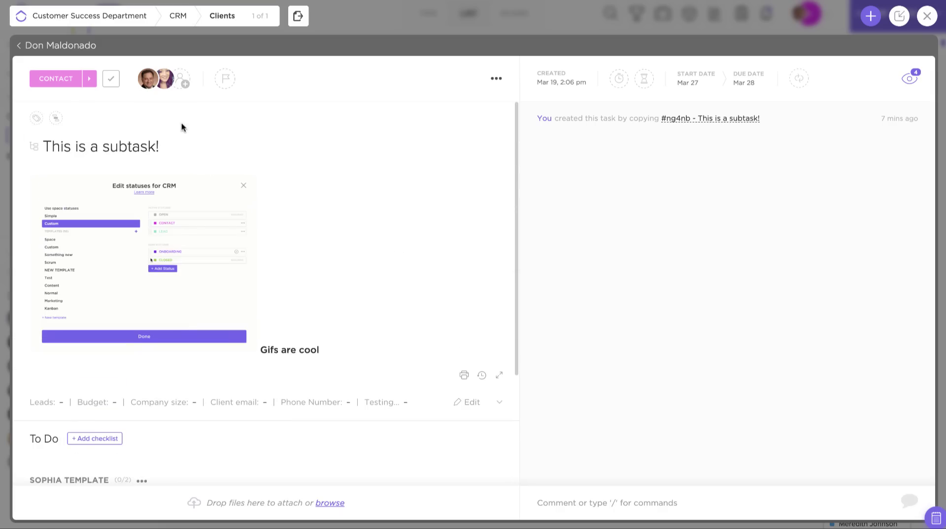
click(46, 45)
scroll(131, 165, down, 5)
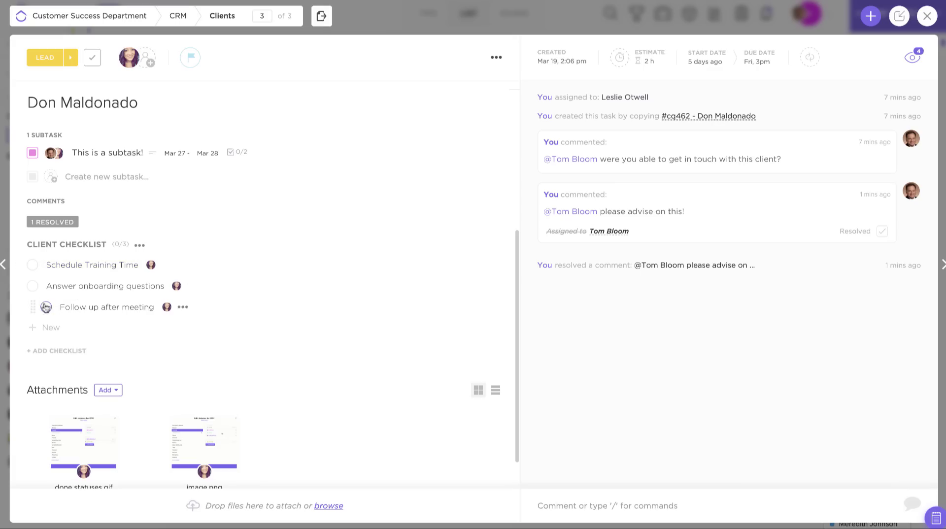
- Check off Answer onboarding questions and its nested item, leaving Schedule Training Time unchecked
click(32, 265)
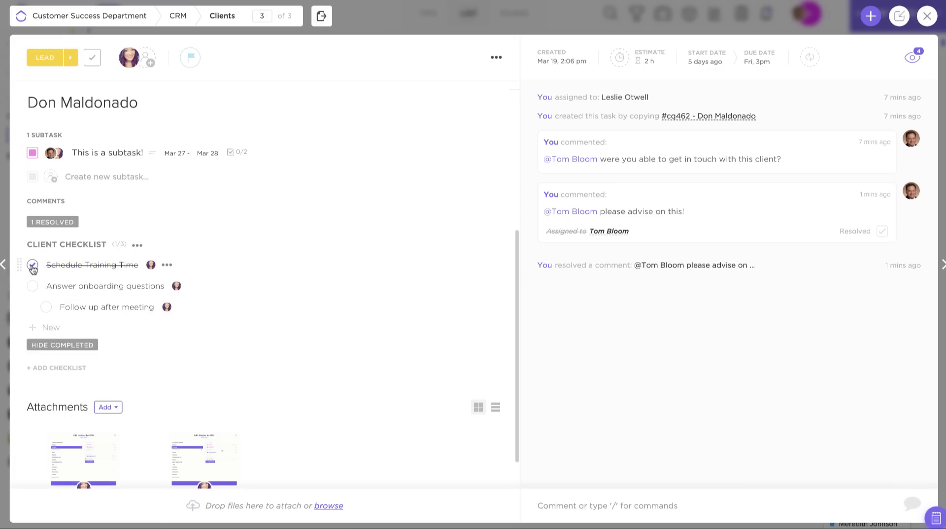
click(33, 267)
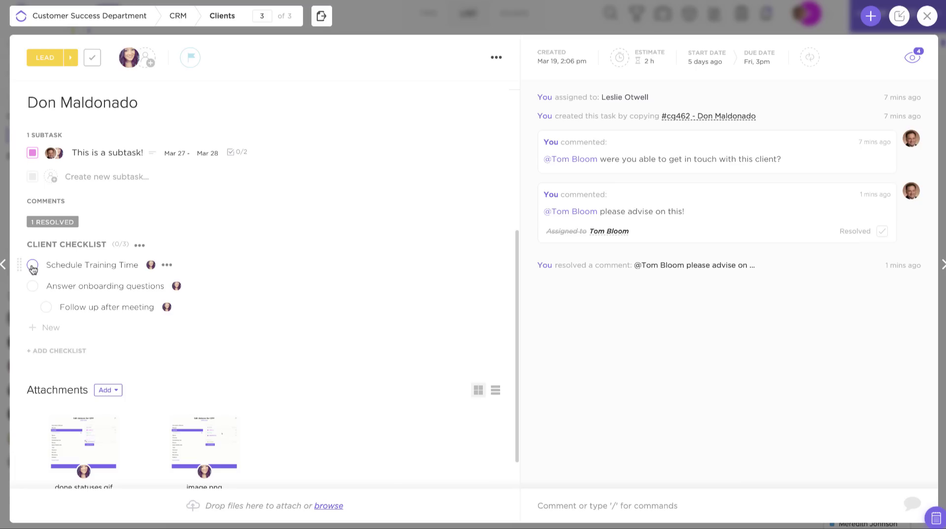
click(33, 286)
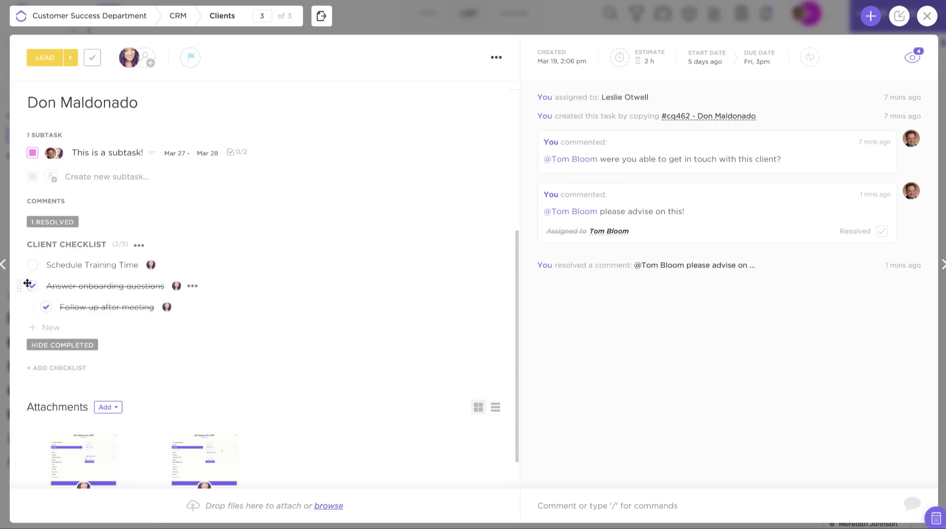
drag(22, 285, 54, 286)
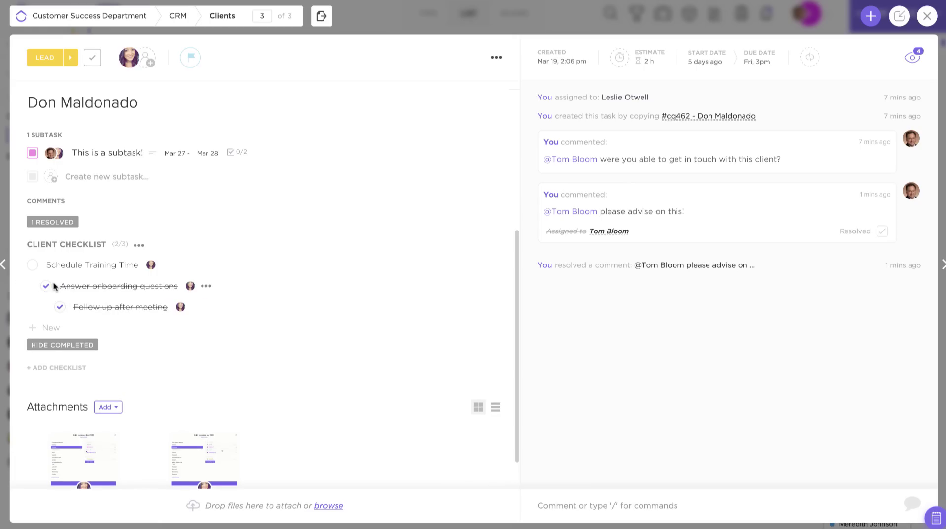
- Assign the Answer onboarding questions checklist item to yourself
click(205, 286)
click(232, 327)
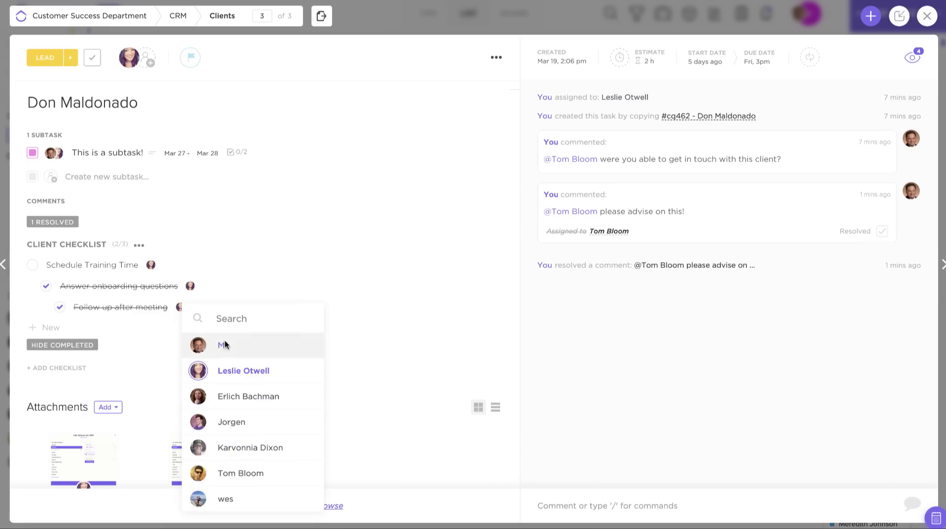
click(225, 344)
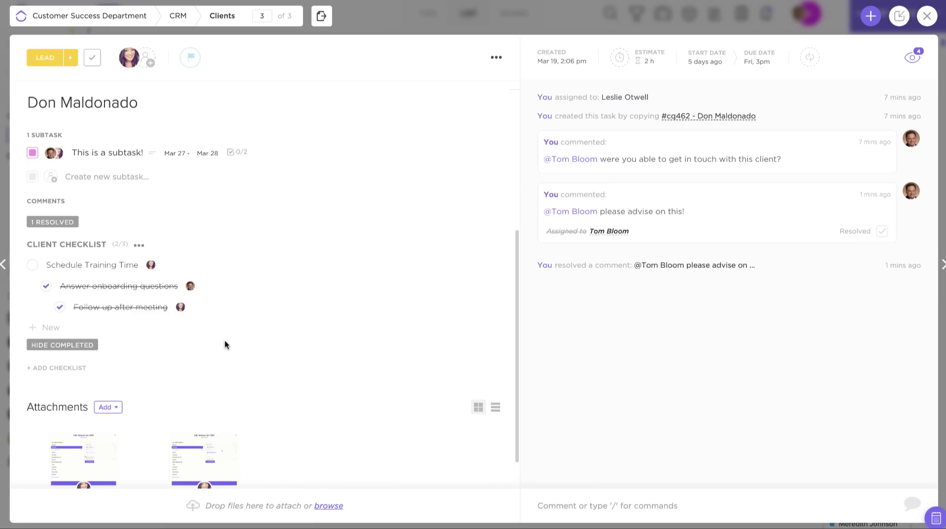
- Assign every Client Checklist item to the chosen teammate with Assign all
click(140, 245)
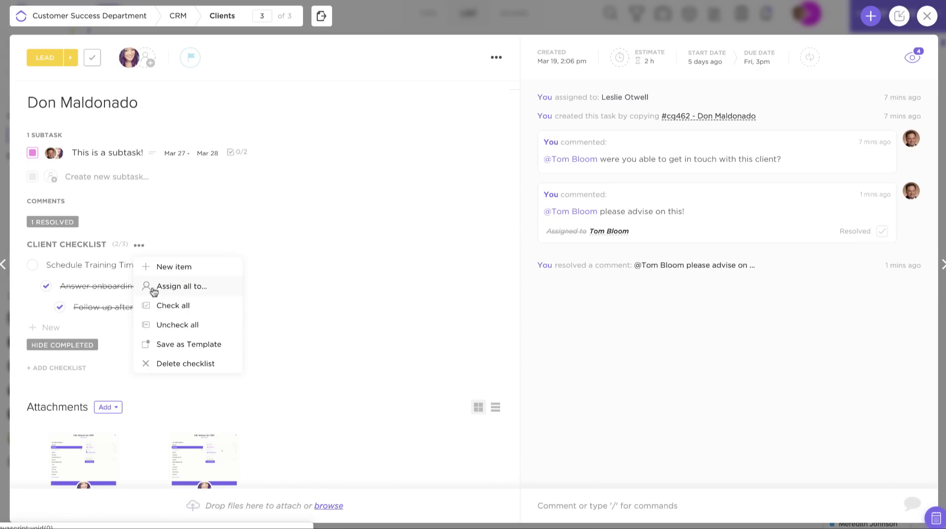
click(199, 291)
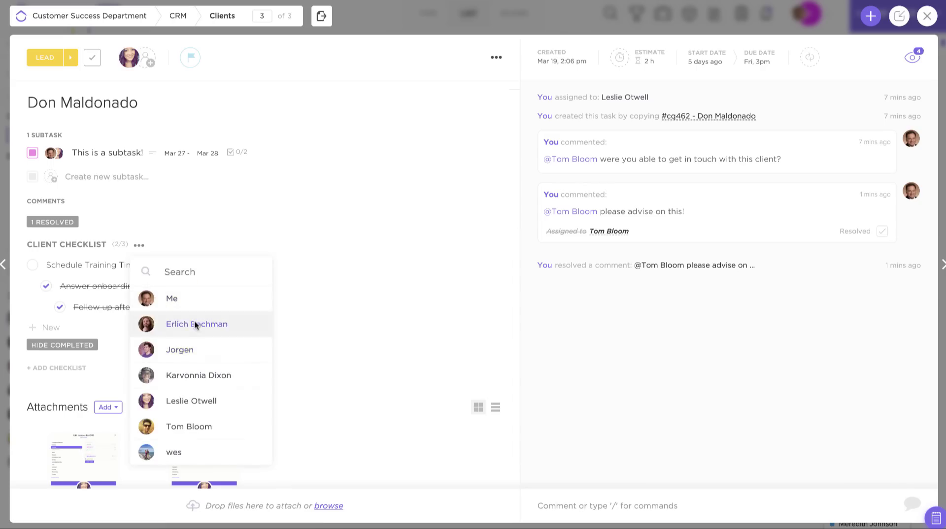
click(194, 324)
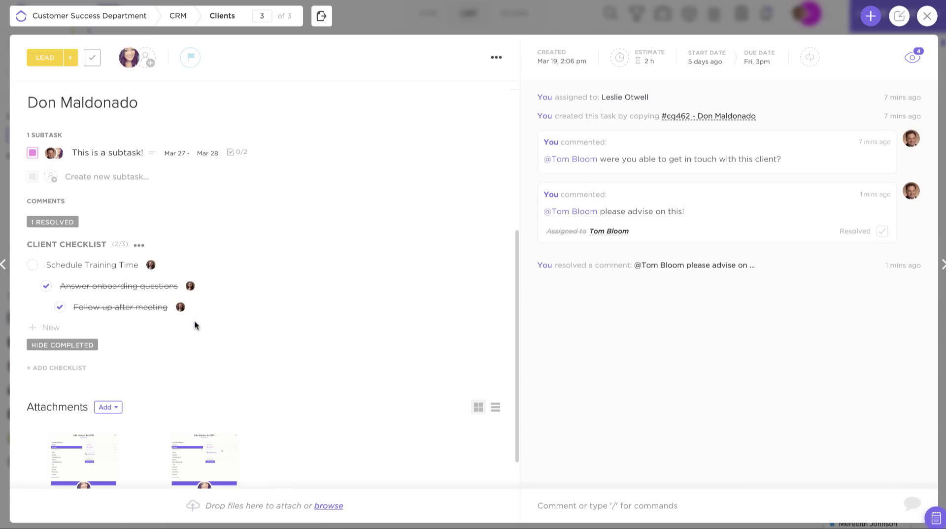
click(139, 246)
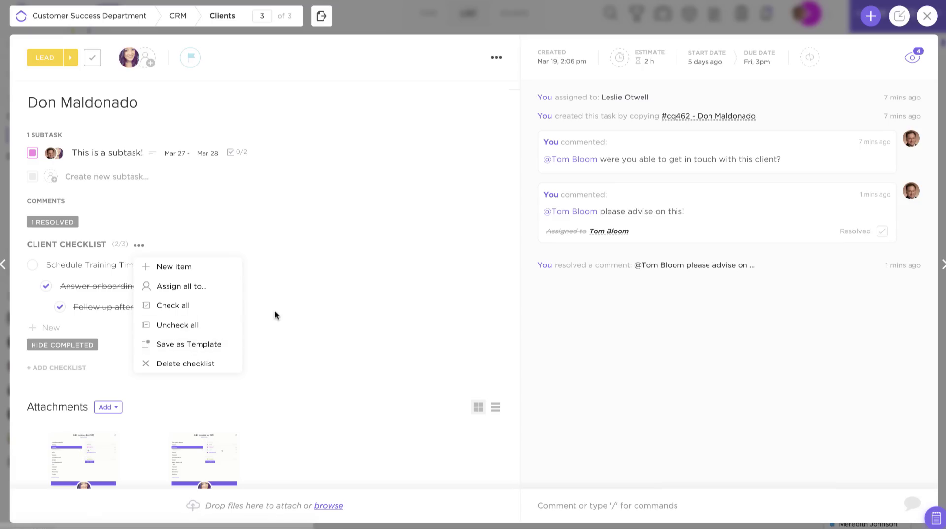
- Dismiss the checklist and task option menus and open the 2 h time estimate for editing
click(324, 276)
scroll(485, 101, up, 5)
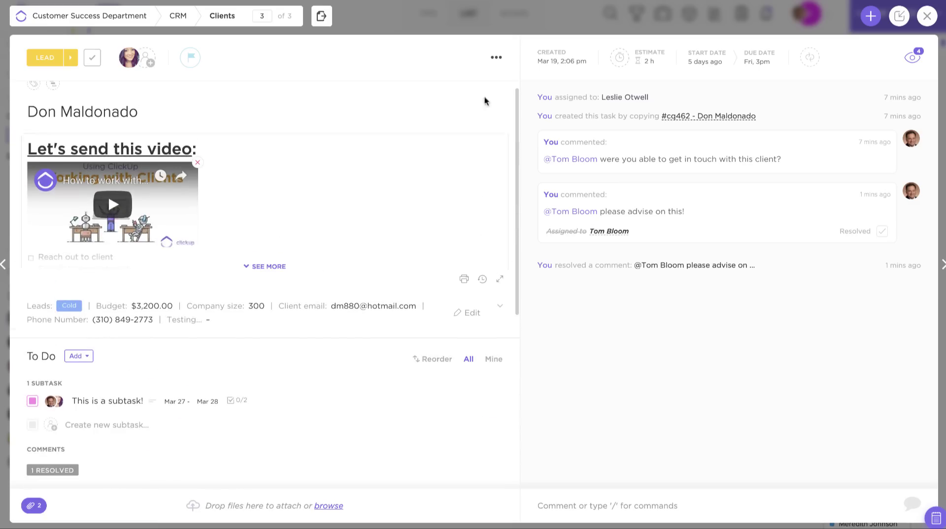
click(496, 57)
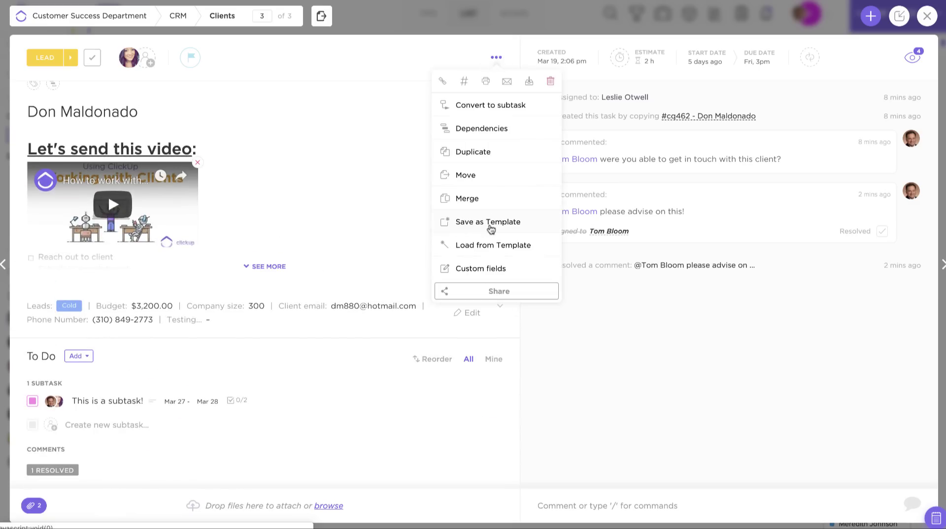
click(354, 389)
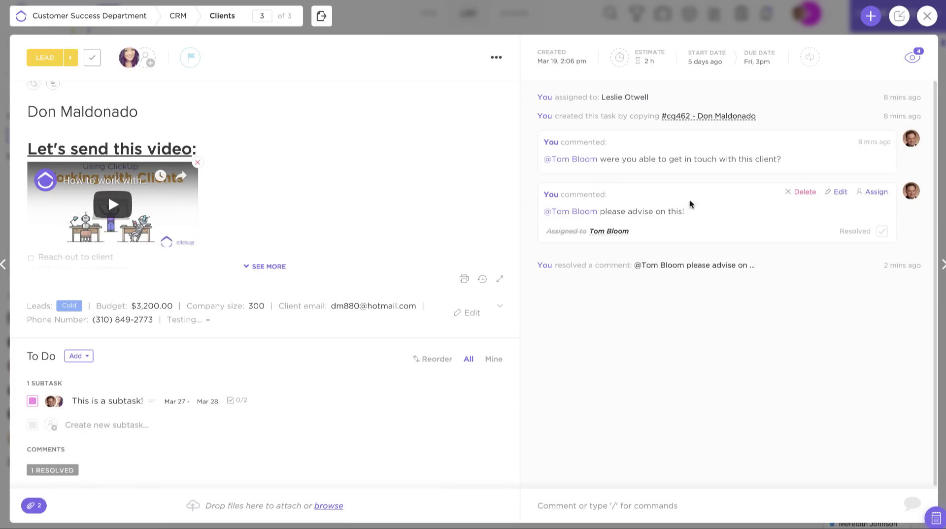
click(650, 62)
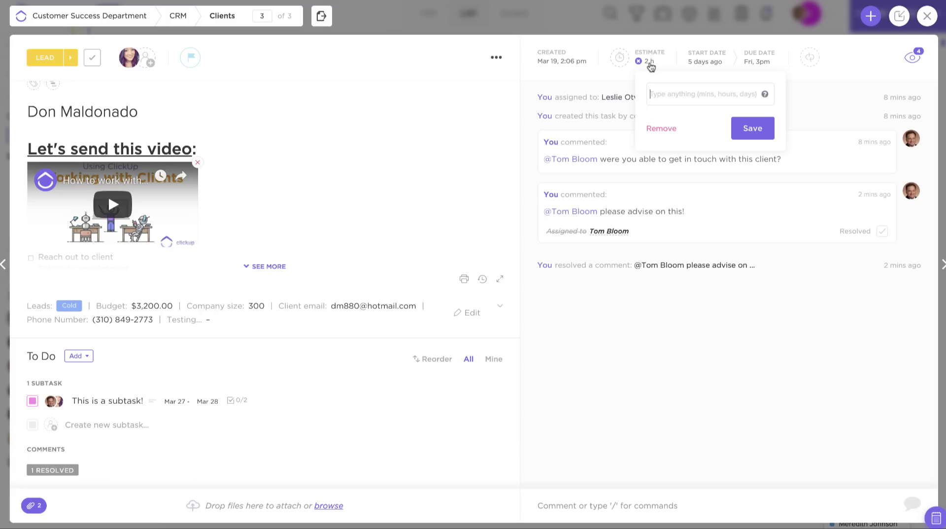
- Set the estimate to 3.5 hr, log 1 hr of manual time, and open the extension's Track Time tab
text(3.5 hr)
key(Return)
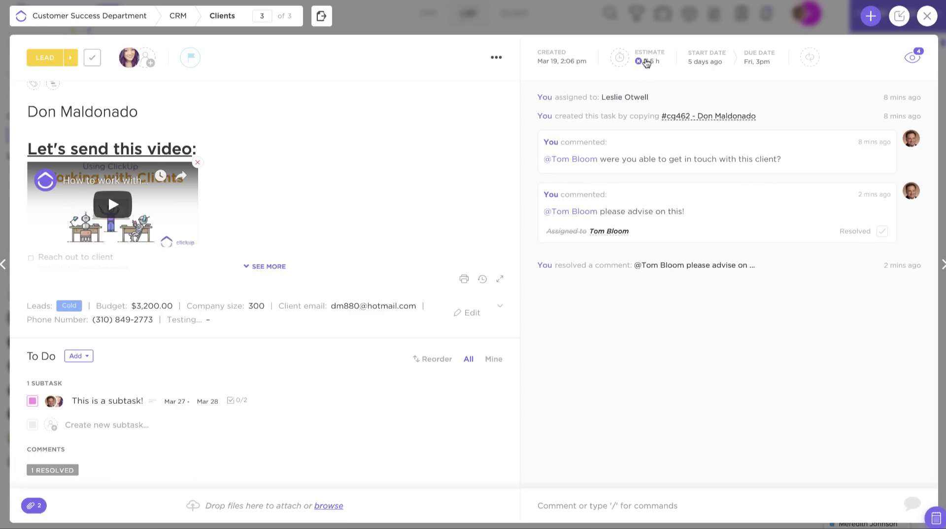
click(620, 62)
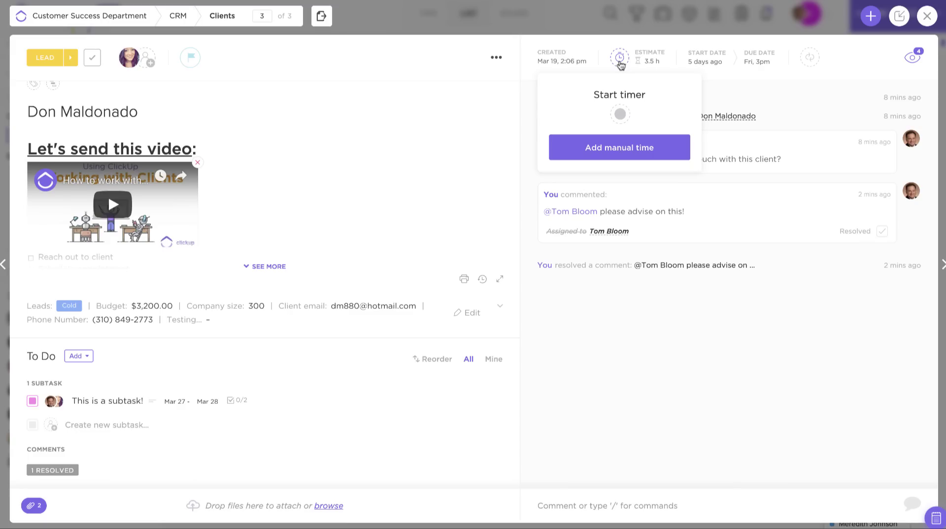
click(624, 152)
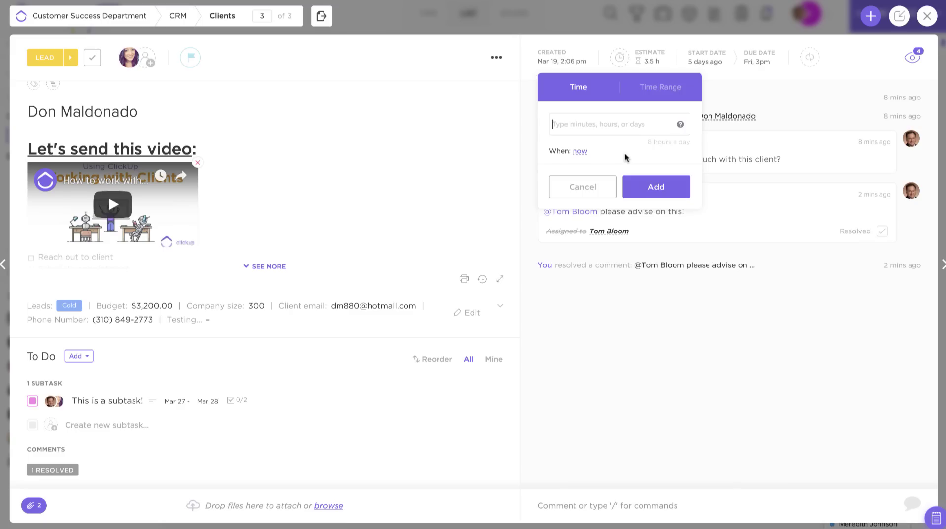
text(1 hr)
key(Return)
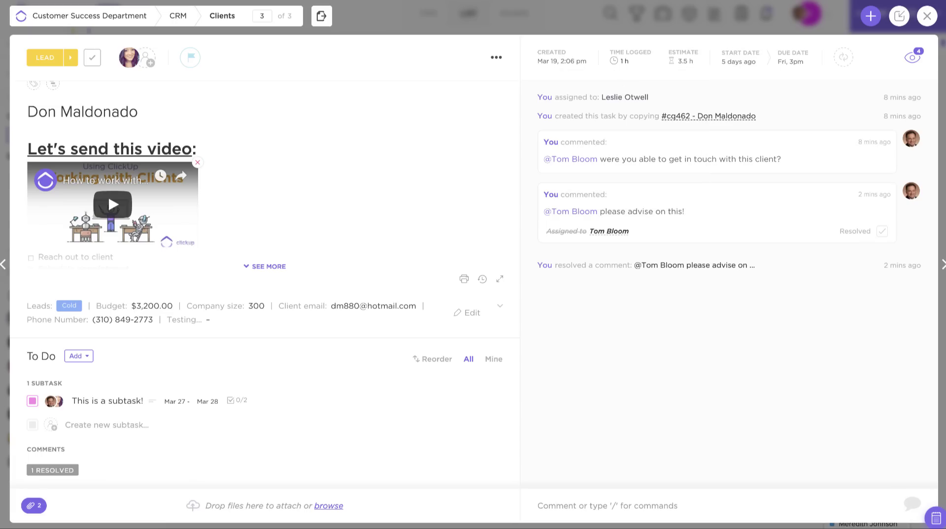
click(887, 0)
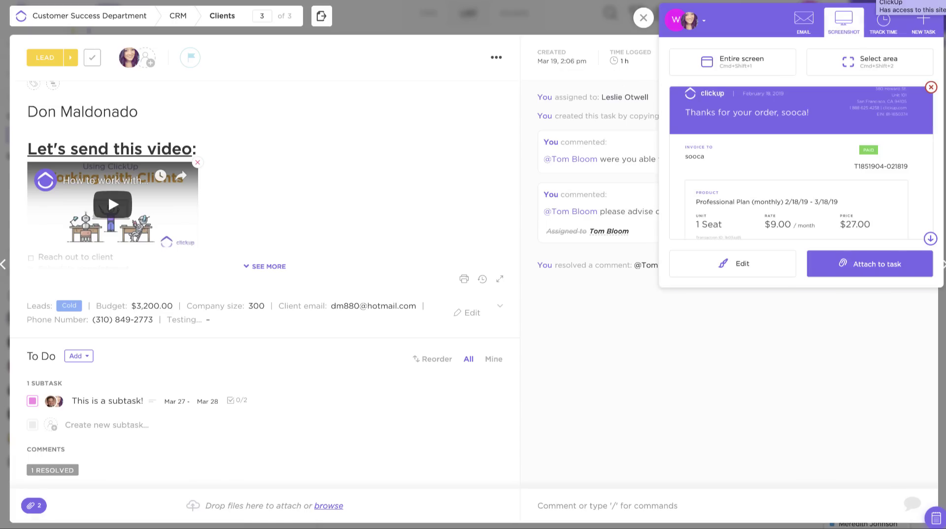
click(890, 31)
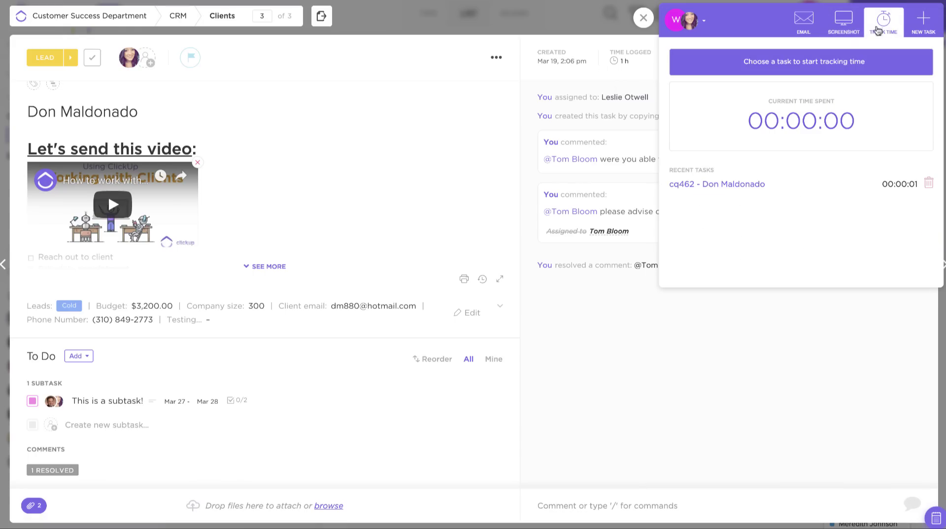
- Run a one-second timer on the client task in the extension, then close the tracker
click(810, 62)
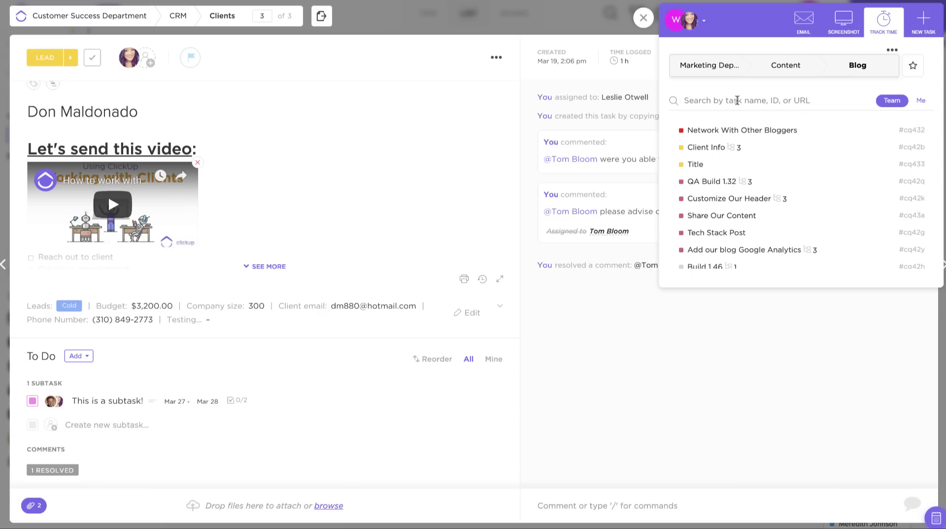
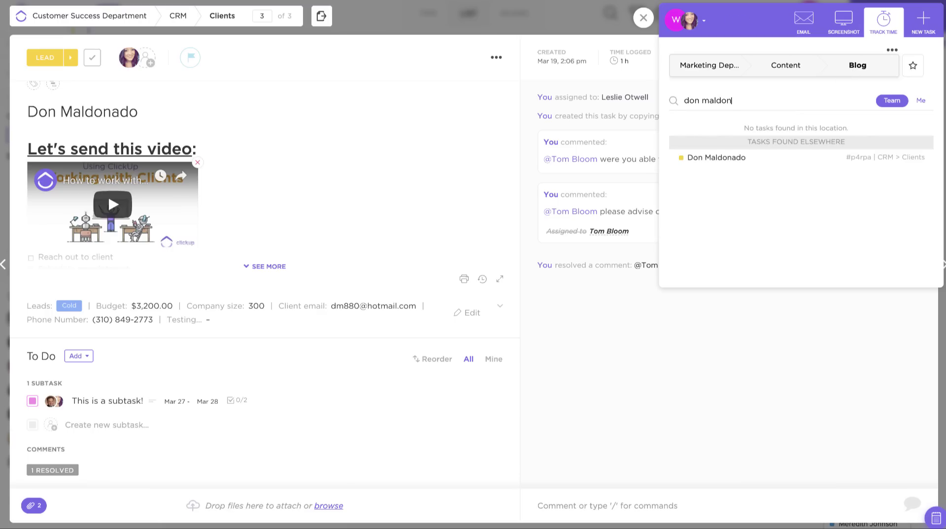
click(718, 158)
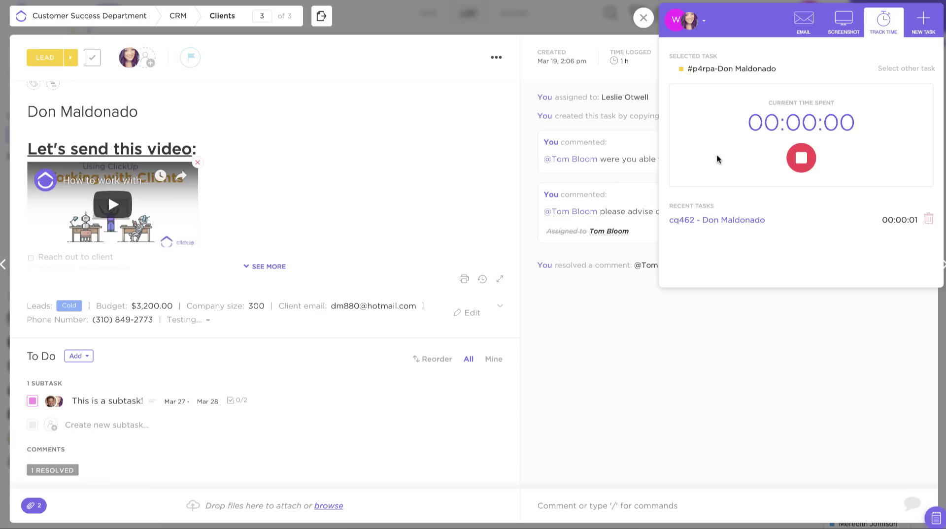
click(801, 158)
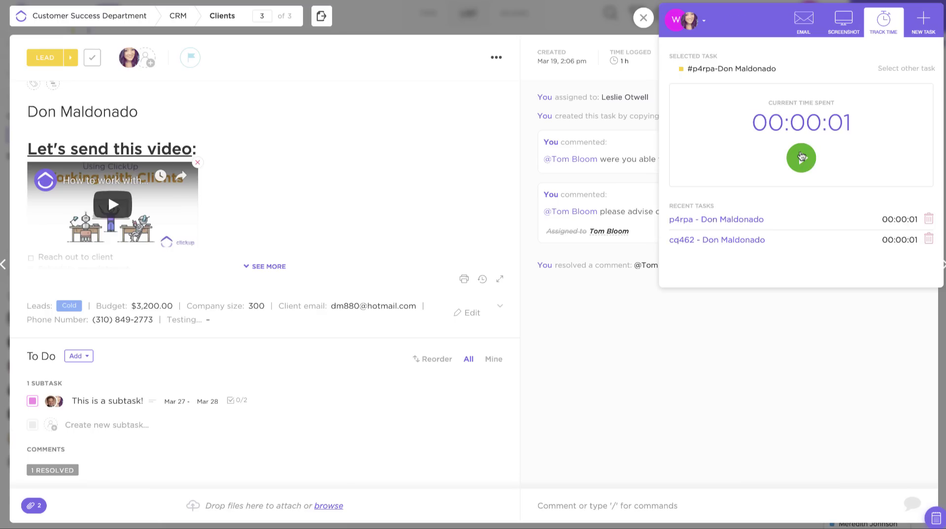
click(643, 16)
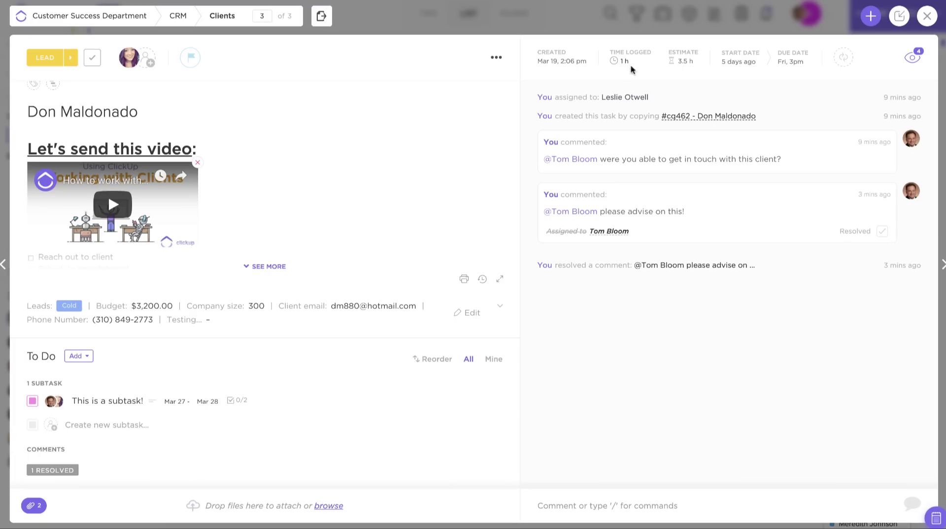
- Look at the start/due date picker, then bring up the task's recurring settings
click(749, 67)
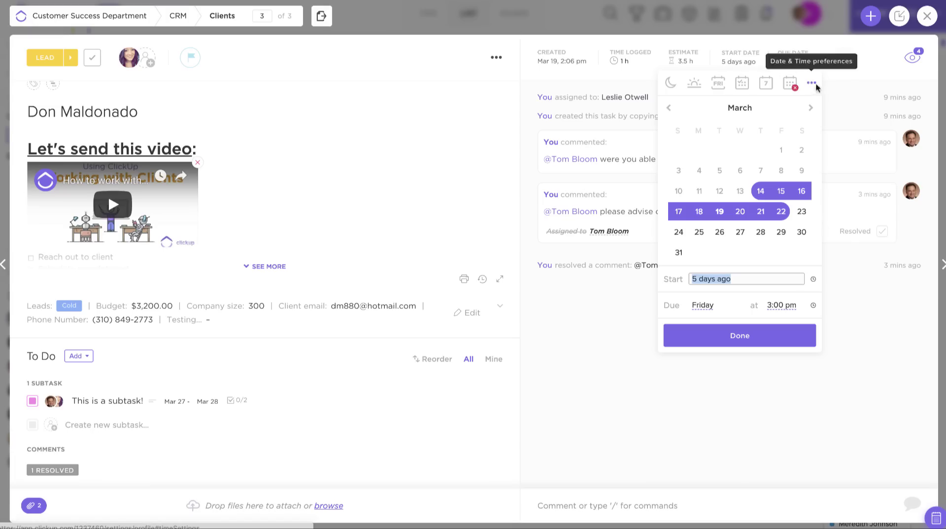
click(848, 85)
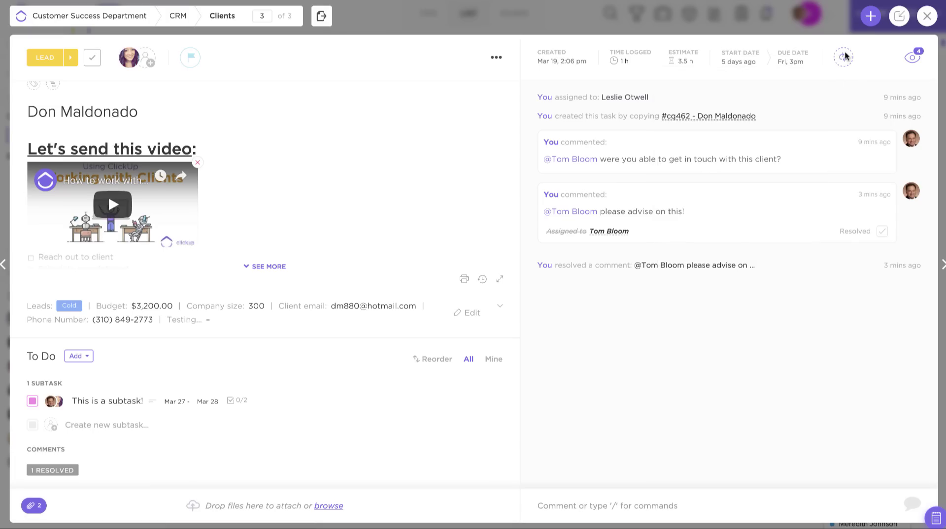
click(844, 58)
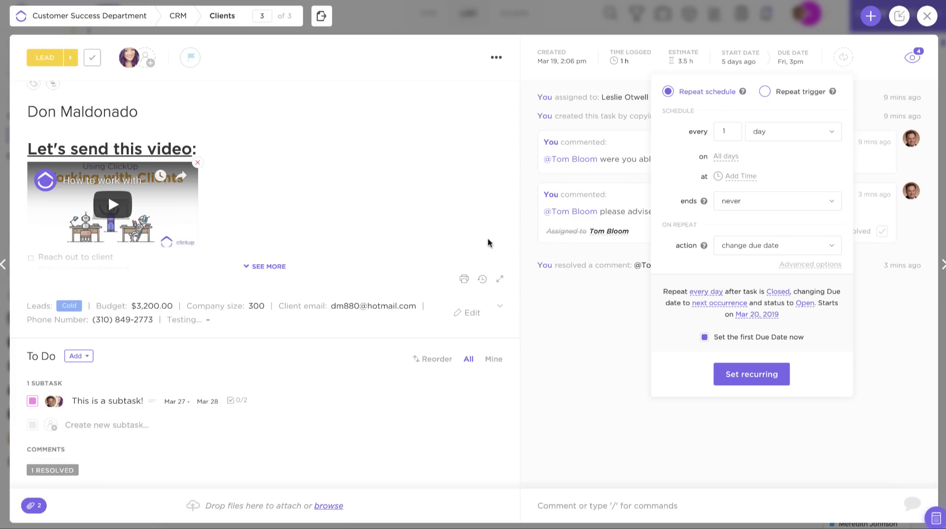
- Set the task to repeat weekly on Monday and Tuesday at 9:00 am
click(780, 141)
click(759, 177)
click(740, 158)
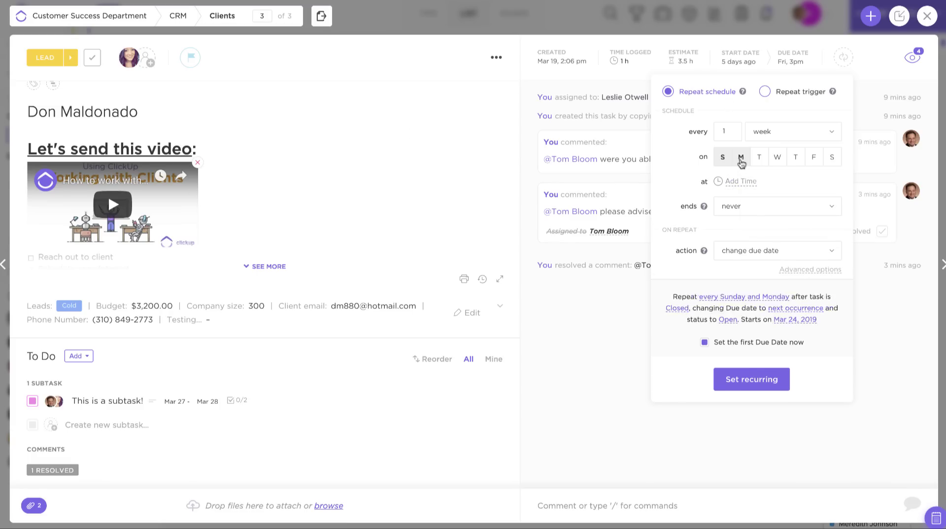
click(758, 157)
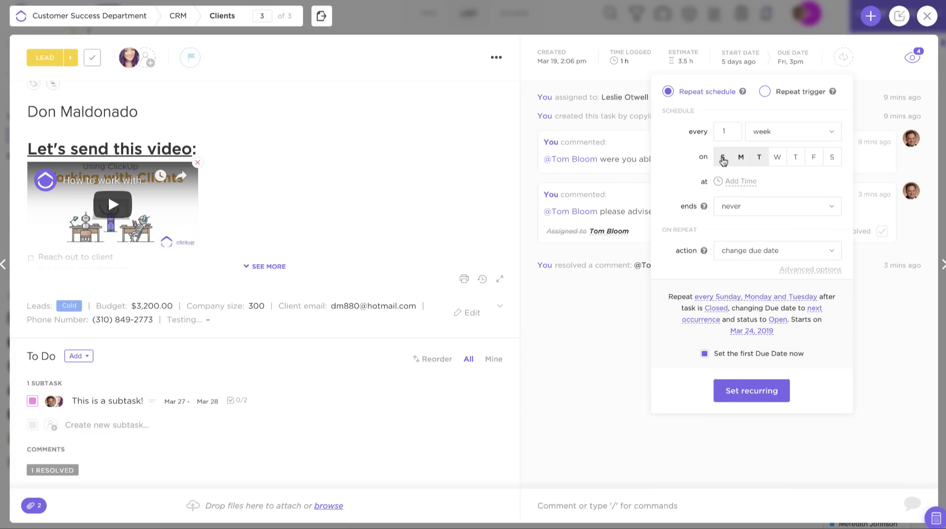
click(723, 157)
click(740, 182)
text(9 am)
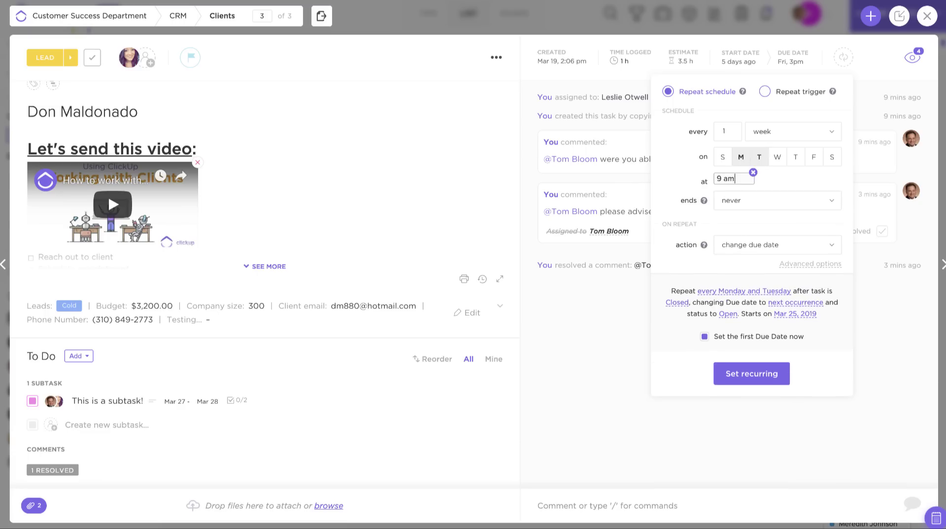
click(762, 224)
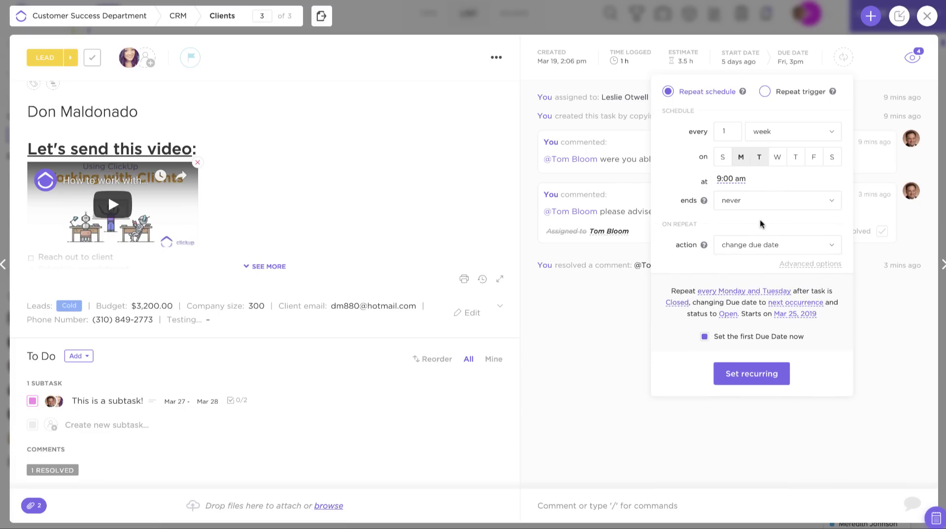
- Keep Change due date as the action, explore the status-trigger repeat, then close recurrence settings
click(772, 246)
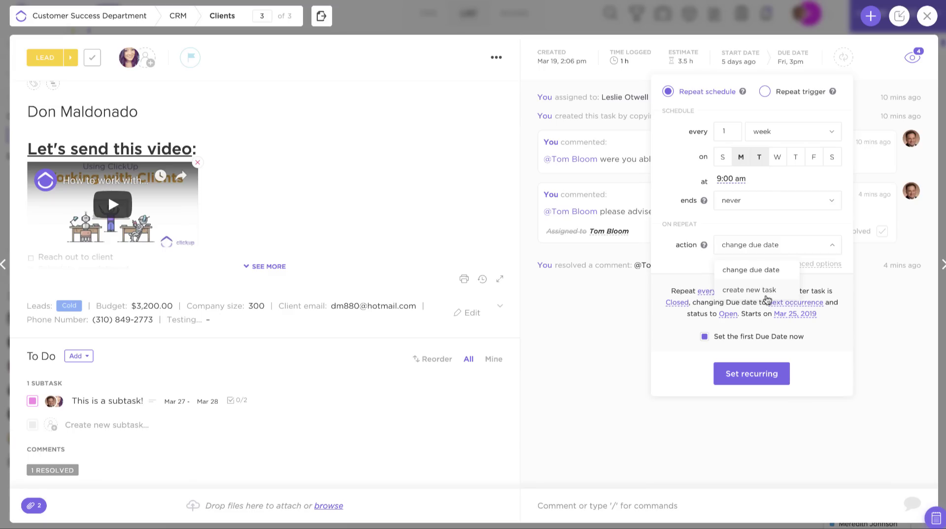
click(681, 172)
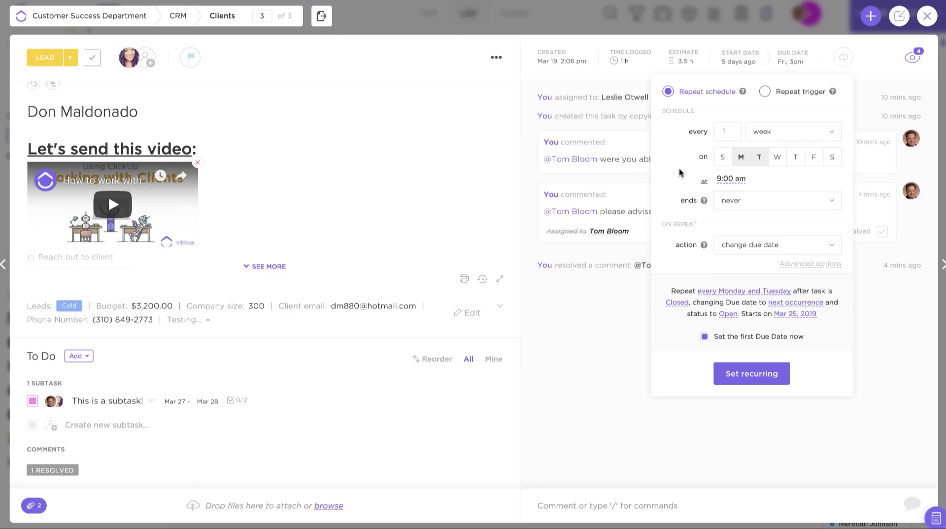
click(765, 93)
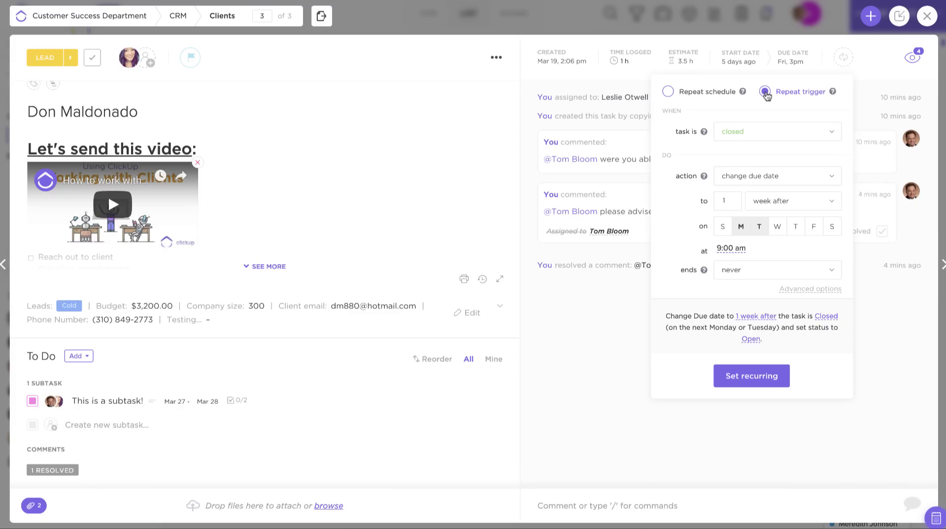
click(733, 132)
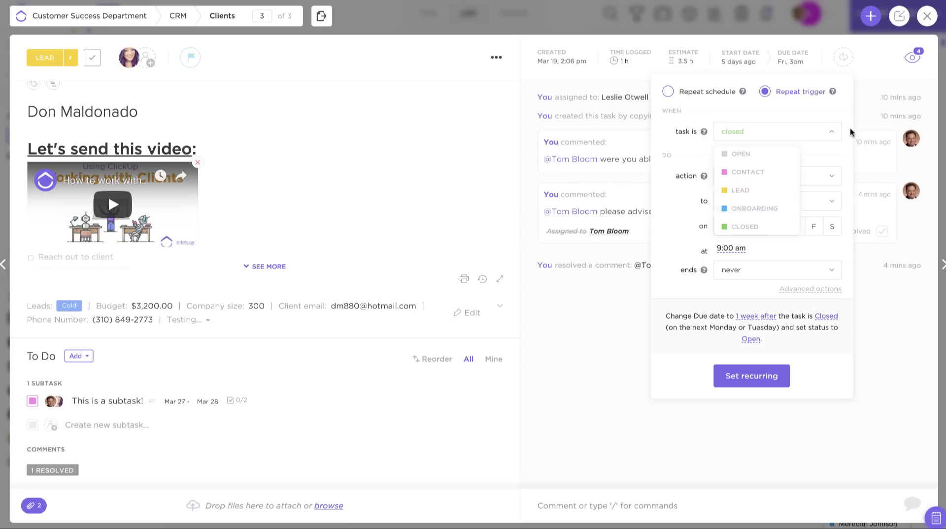
click(828, 145)
click(870, 93)
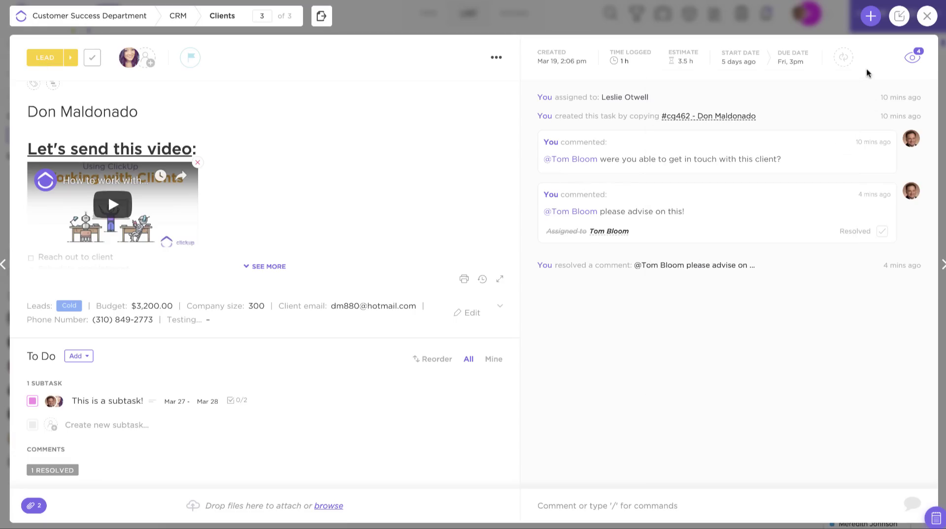
- Review the task's four watchers and its assignee list
click(913, 58)
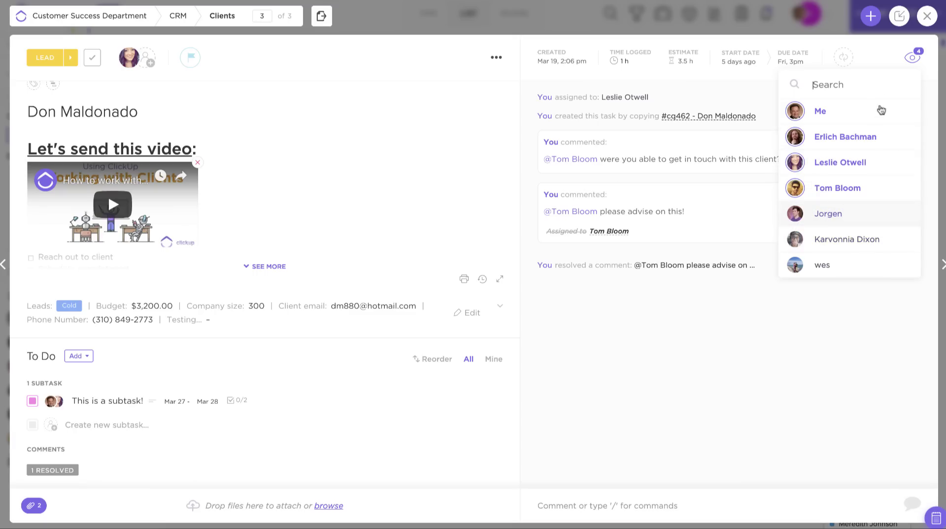
click(877, 55)
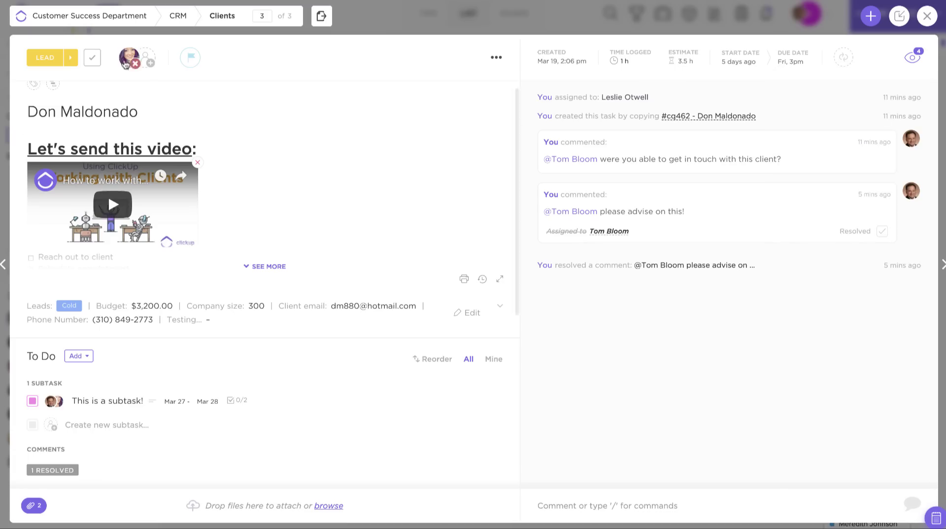
click(146, 59)
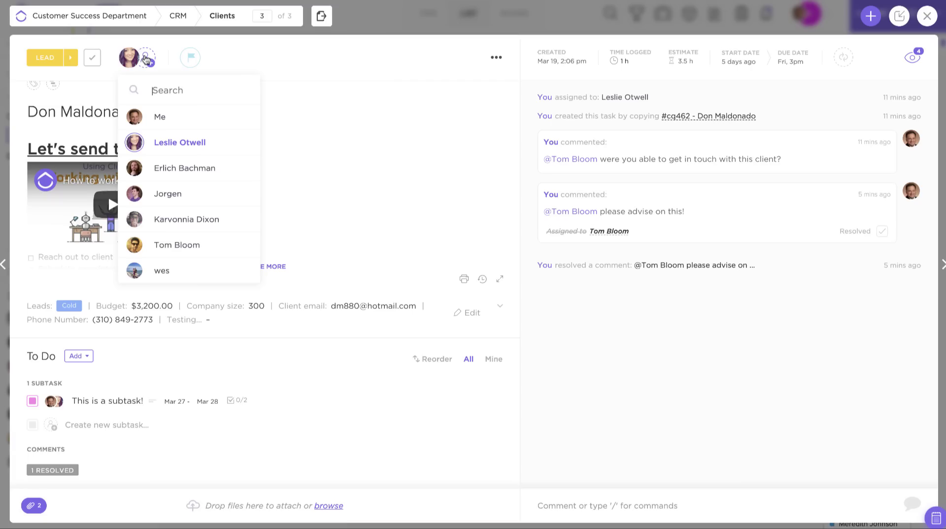
click(394, 74)
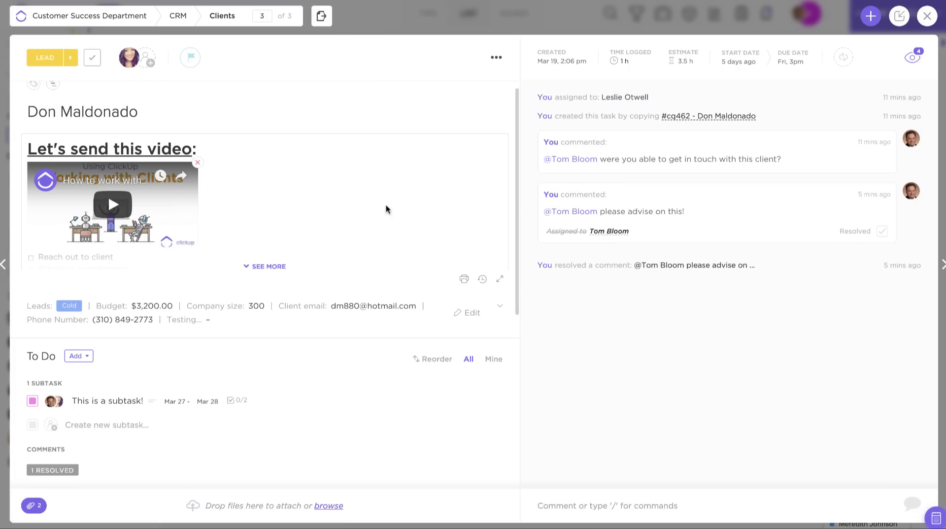
- Enter the description editor, then draft 'Hello!' in the task's comment box
click(322, 203)
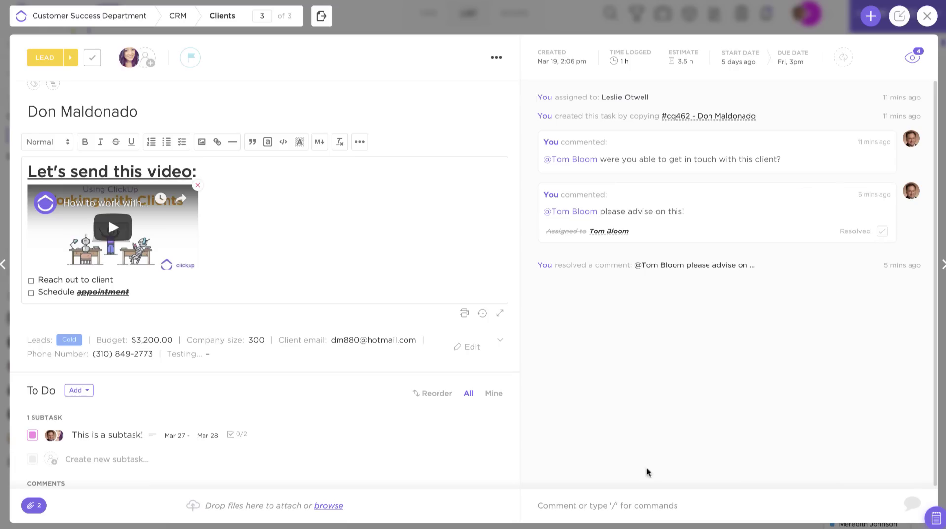
click(610, 504)
text(Hello!)
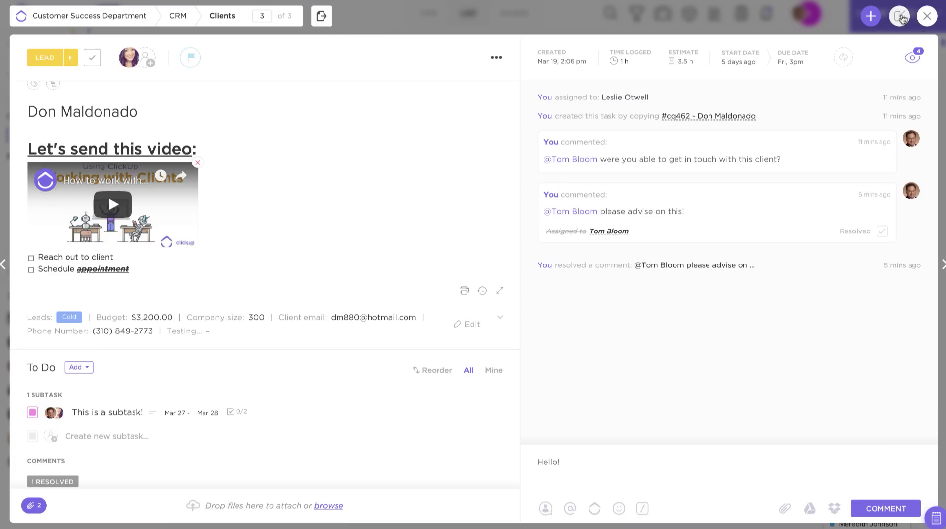
click(901, 18)
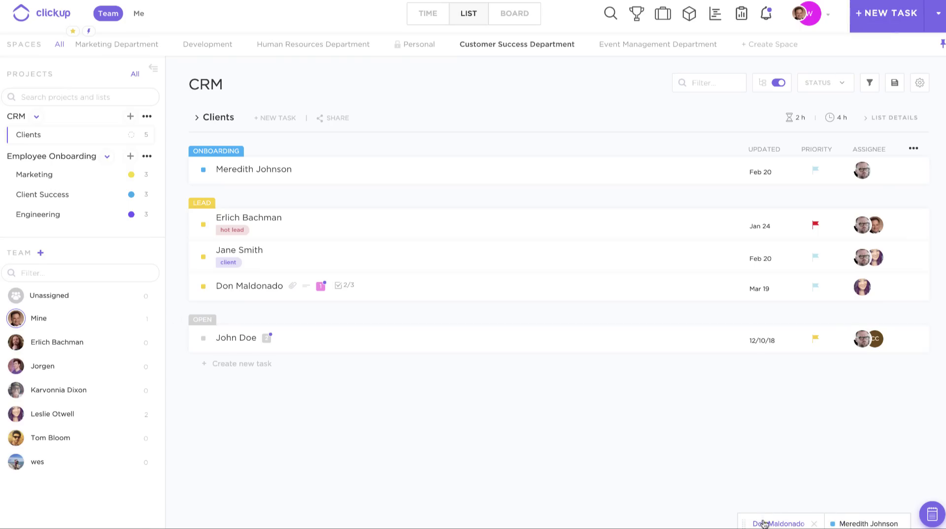
click(767, 524)
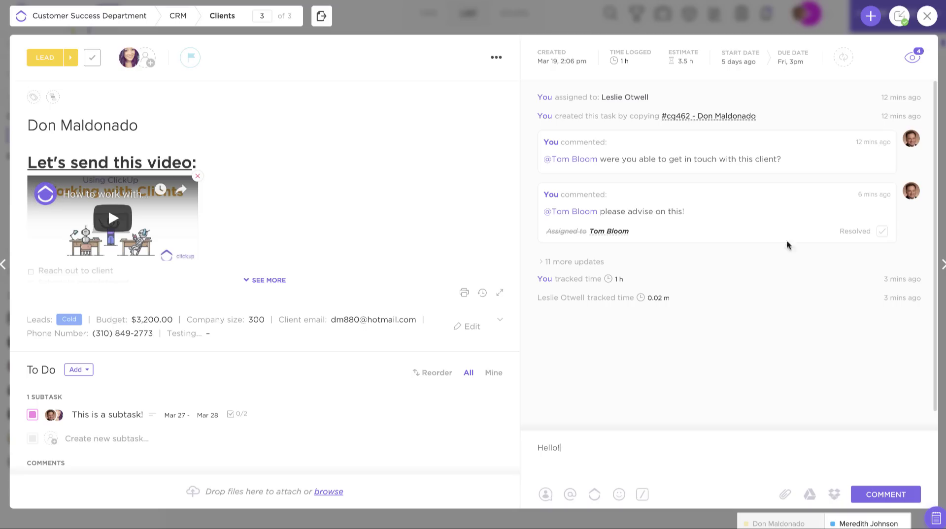
click(741, 20)
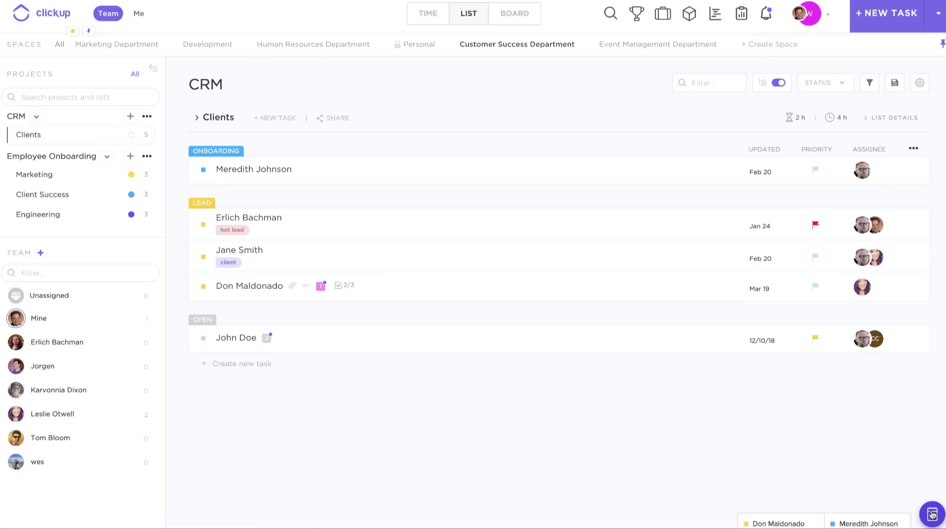
click(931, 514)
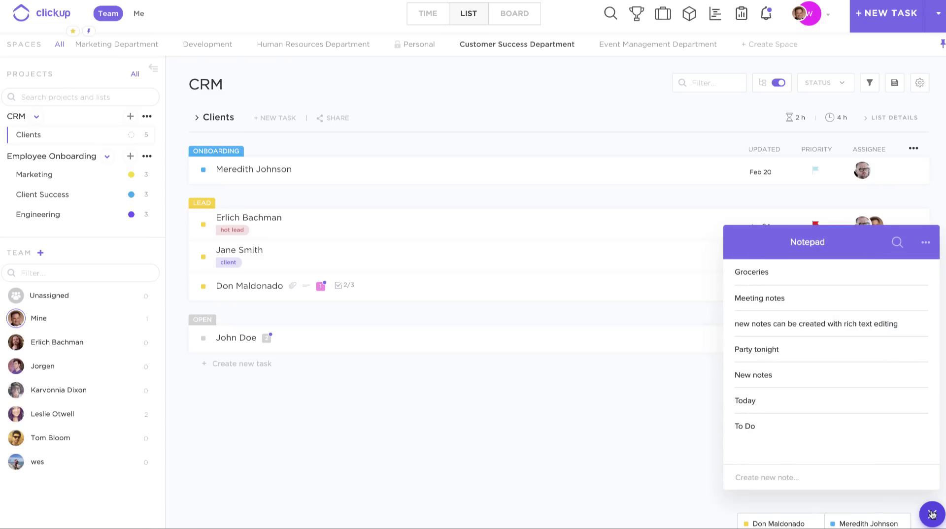
mouse_move(761, 306)
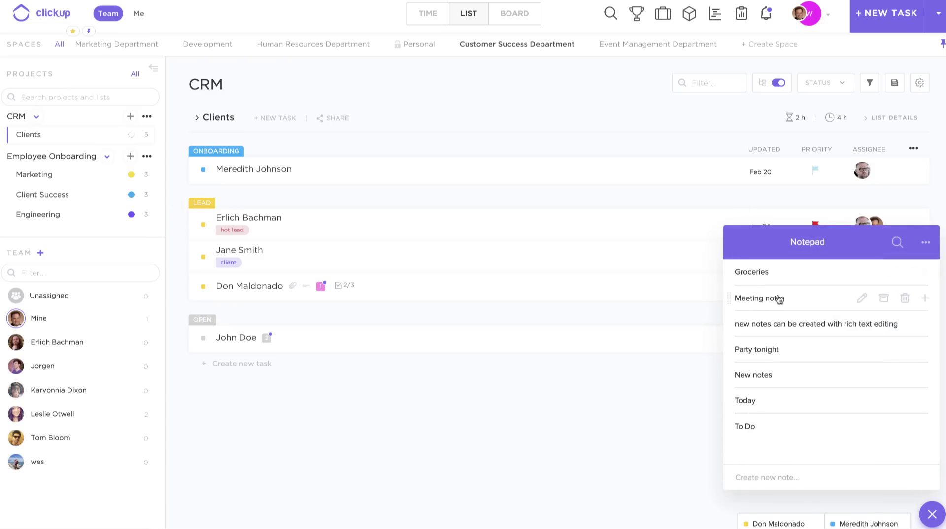
click(768, 324)
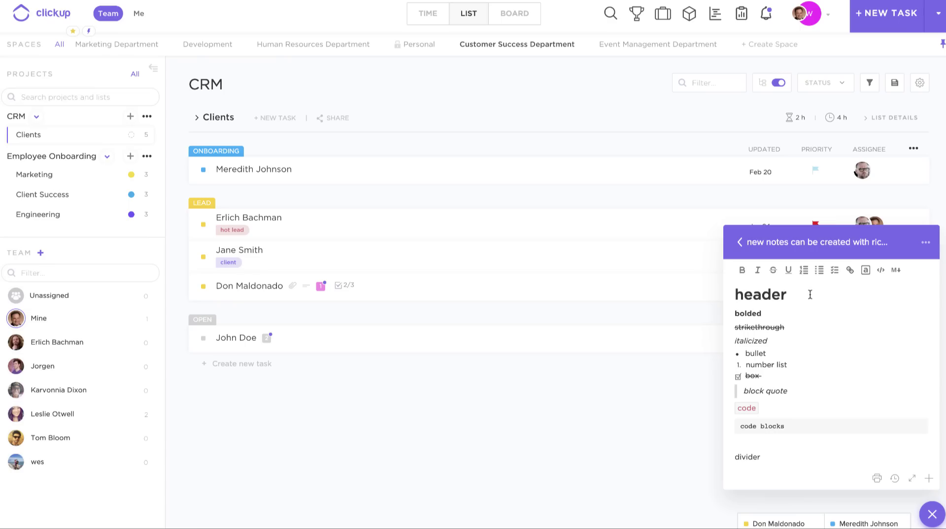
click(740, 242)
click(758, 301)
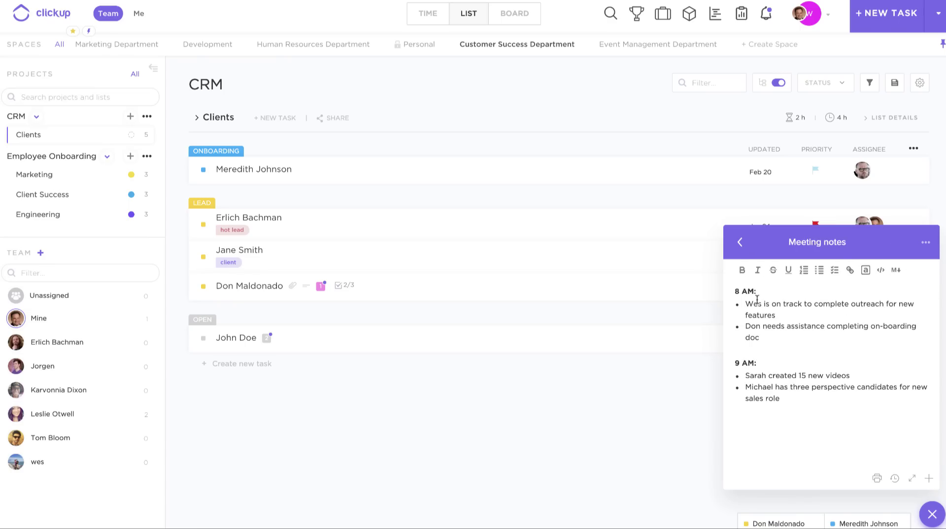
click(737, 241)
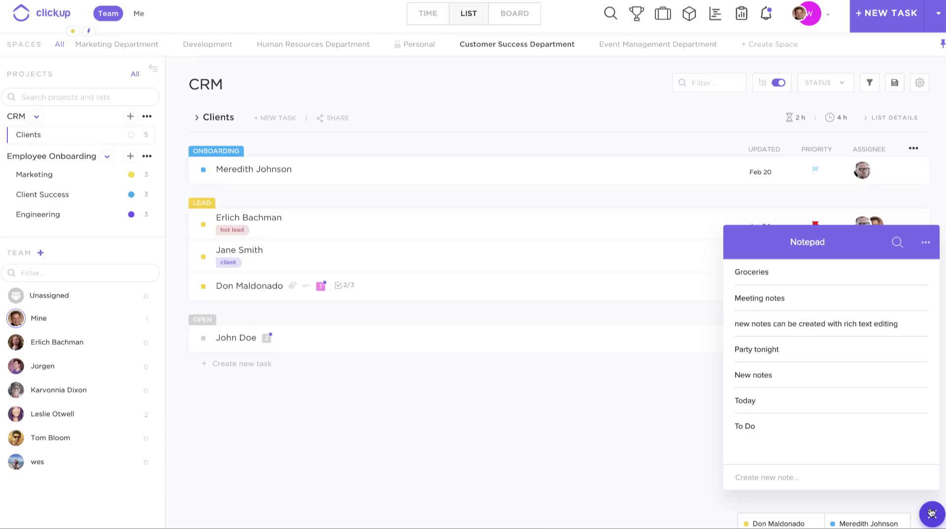
click(932, 514)
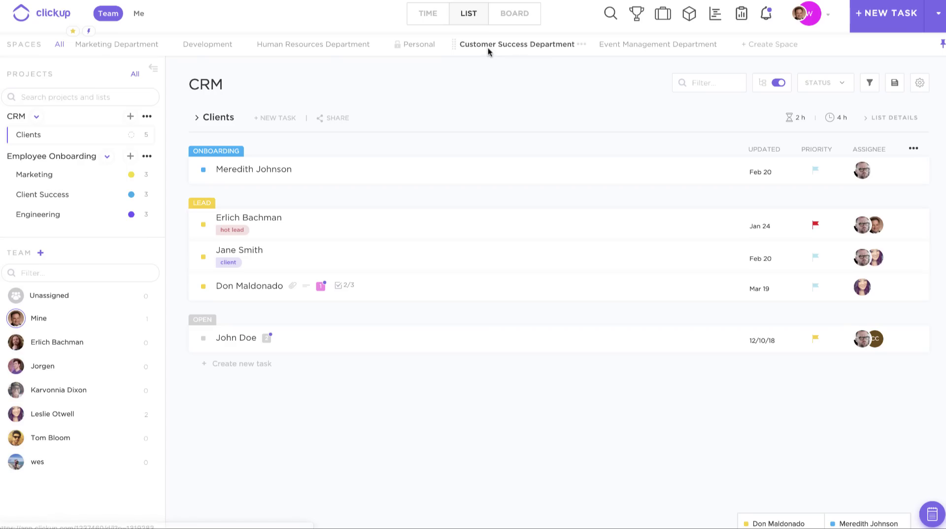
click(525, 47)
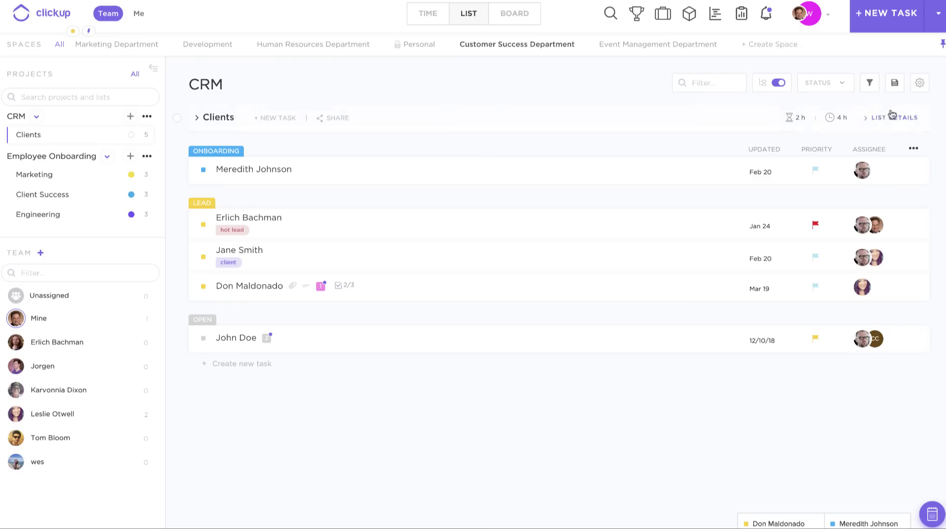
- Filter the CRM Clients list by Assignee, showing only tasks assigned to Me
click(869, 86)
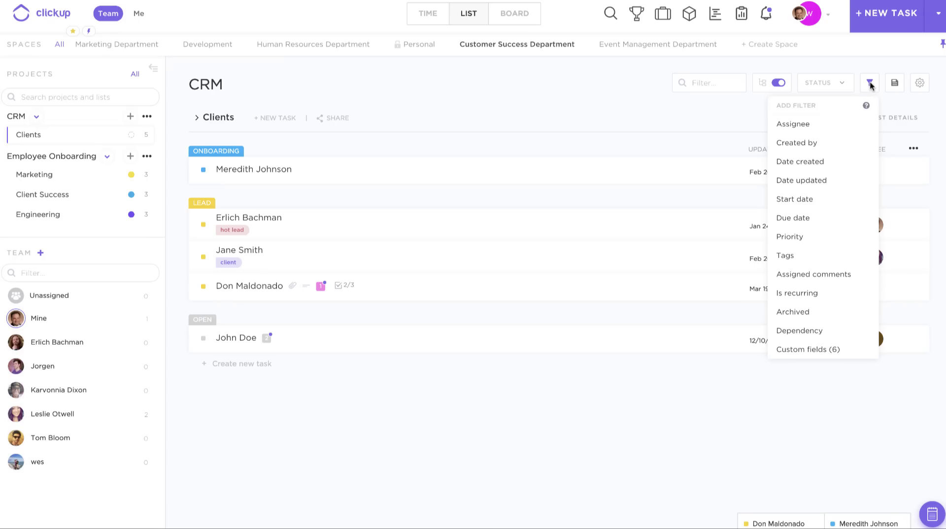
click(798, 126)
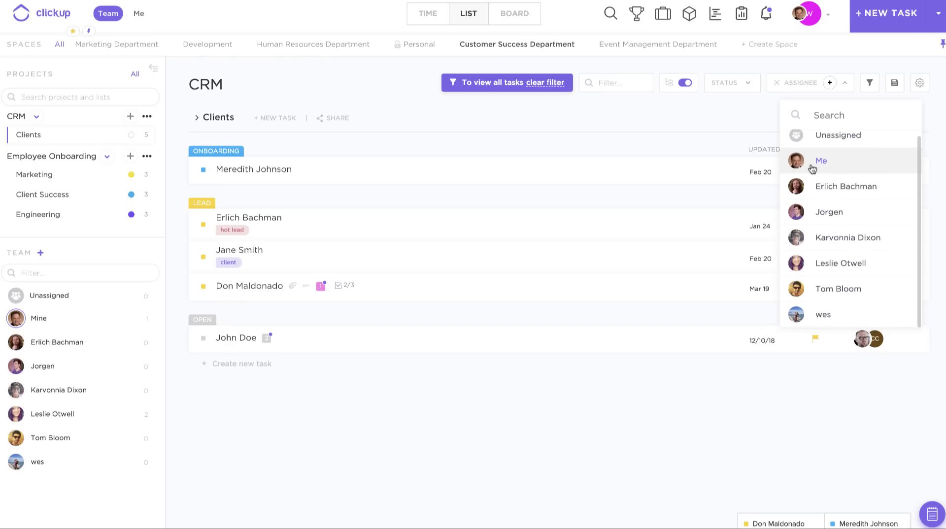
click(812, 168)
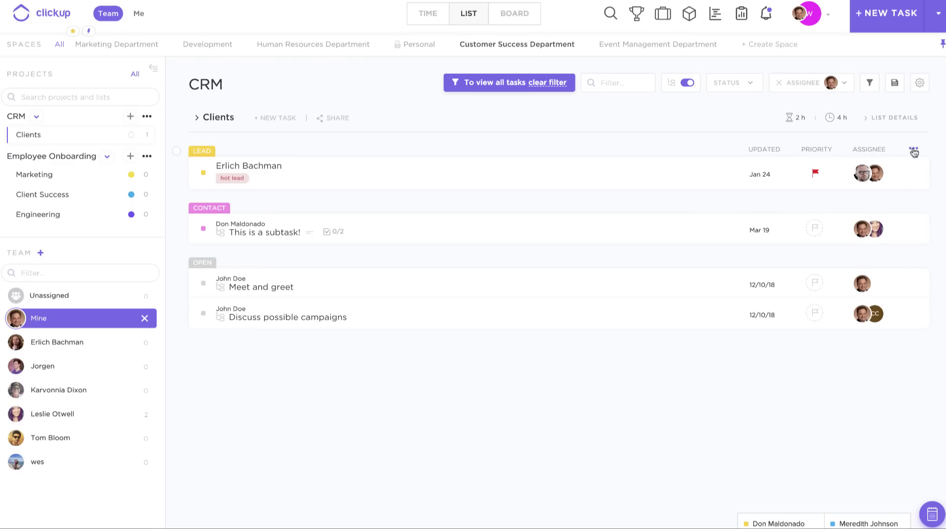
click(913, 152)
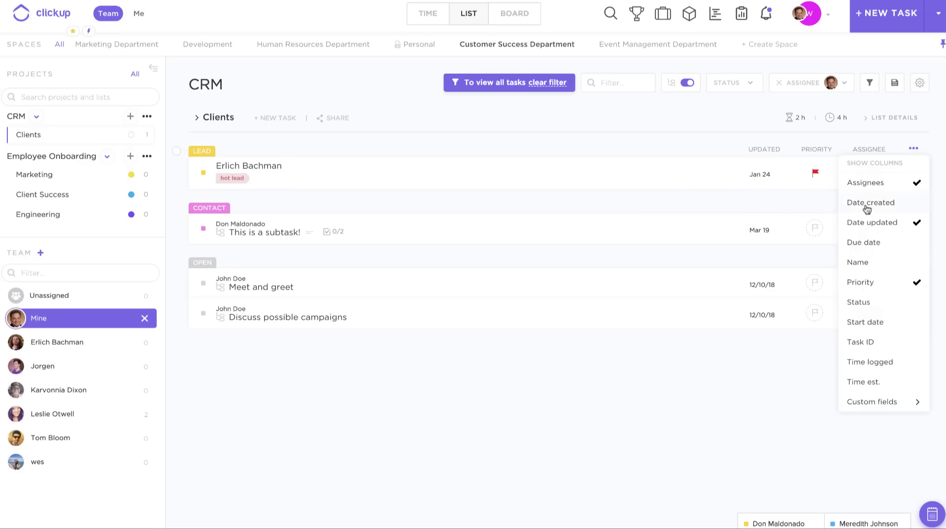
- Add the Due date and Name columns to the list, then remove them again
click(868, 249)
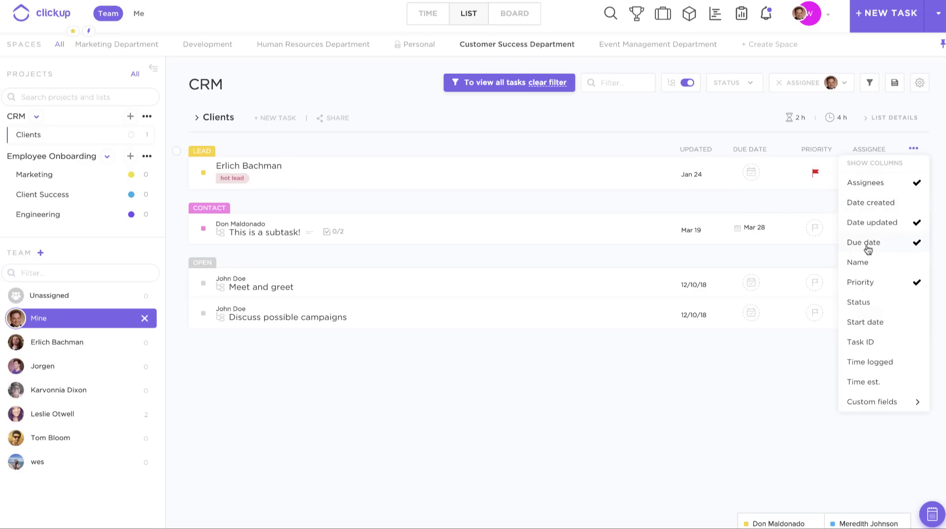
click(860, 264)
click(860, 263)
click(874, 244)
click(739, 127)
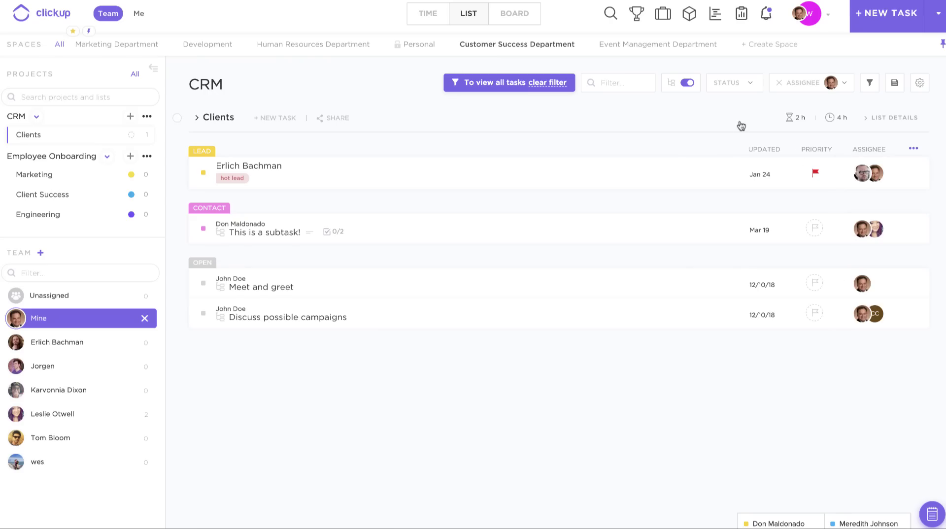
- Sort the filtered tasks by Priority, then by Assignee as a second sort
click(818, 149)
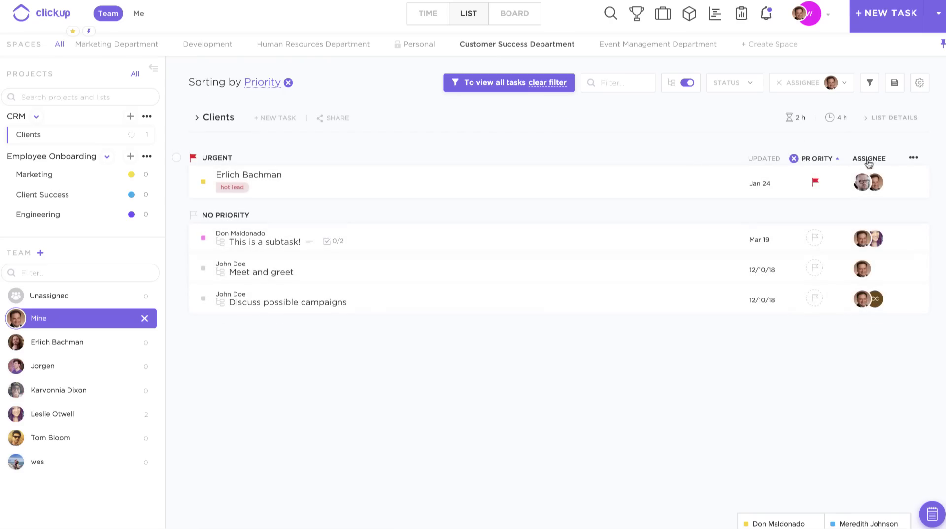
click(869, 162)
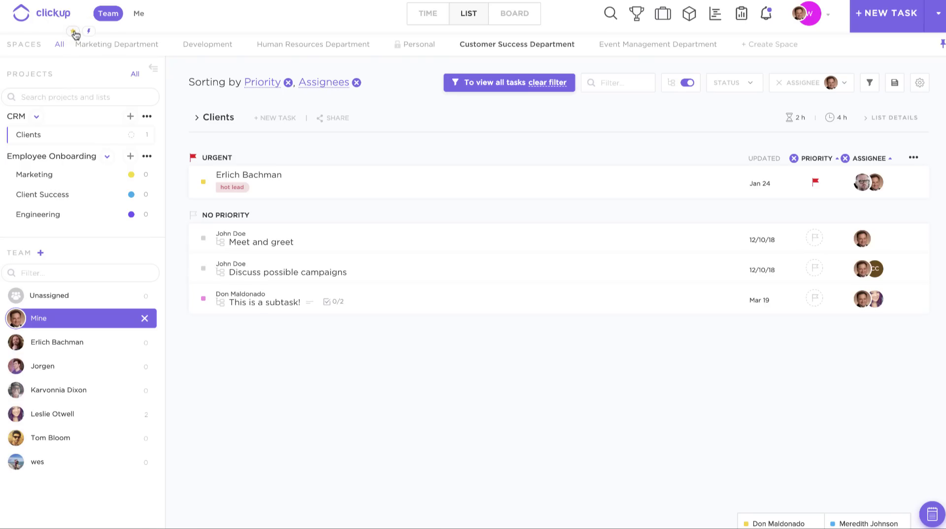
click(74, 32)
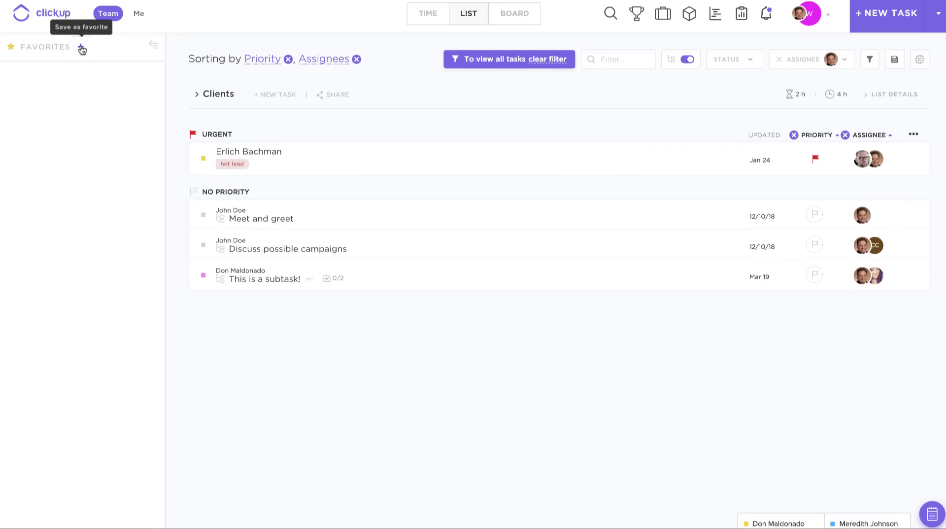
- Create a favorite named 'My favorite!' with Save sorting and Save filtering turned on
click(81, 49)
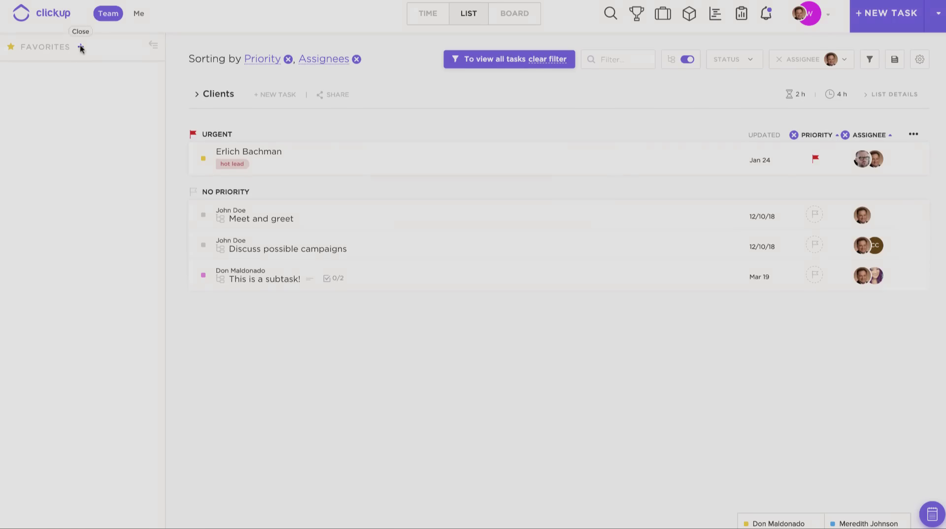
click(359, 128)
text(Me favorite)
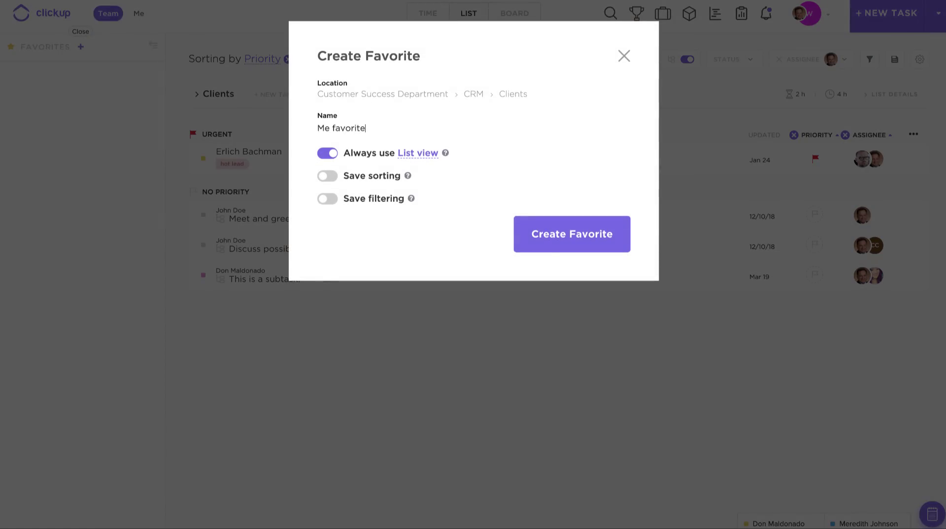
text(!)
click(329, 128)
key(BackSpace)
text(y)
click(330, 178)
click(327, 201)
click(605, 247)
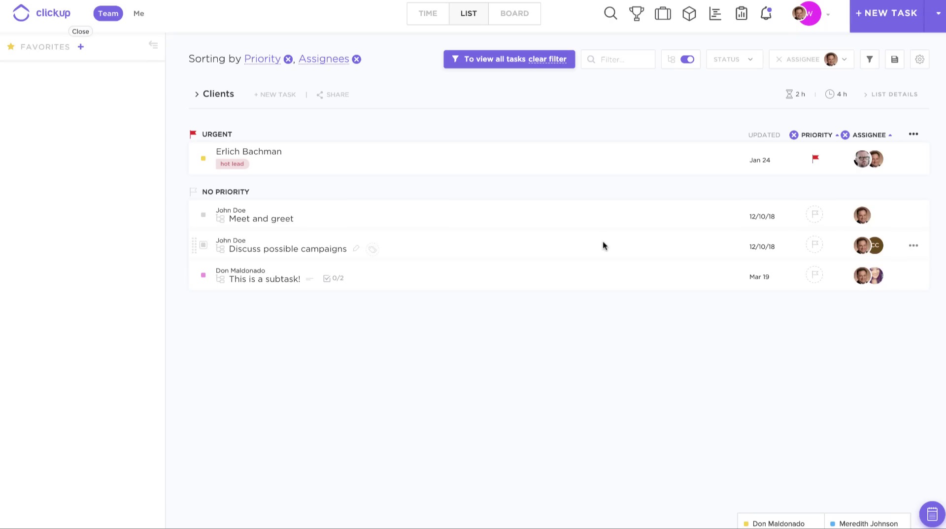
click(75, 32)
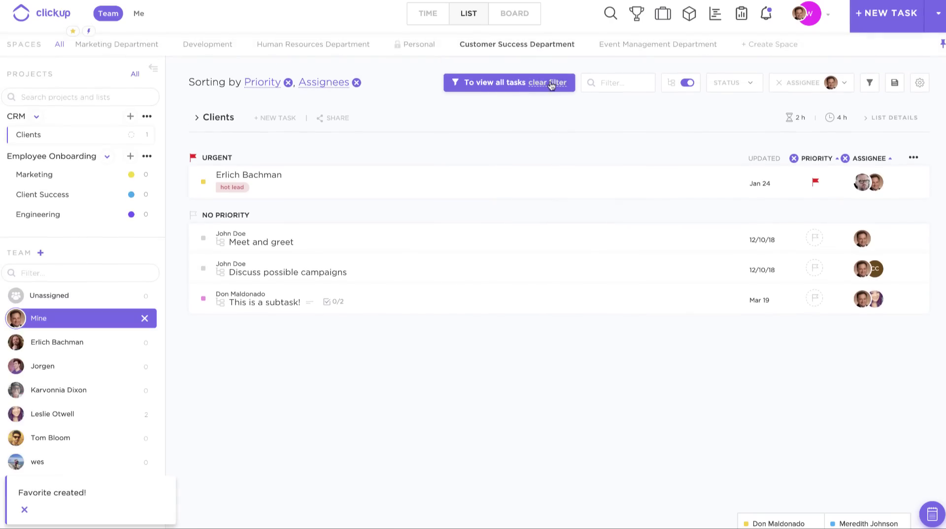
- Clear the assignee filter and remove the Assignee and Priority sorts
click(543, 85)
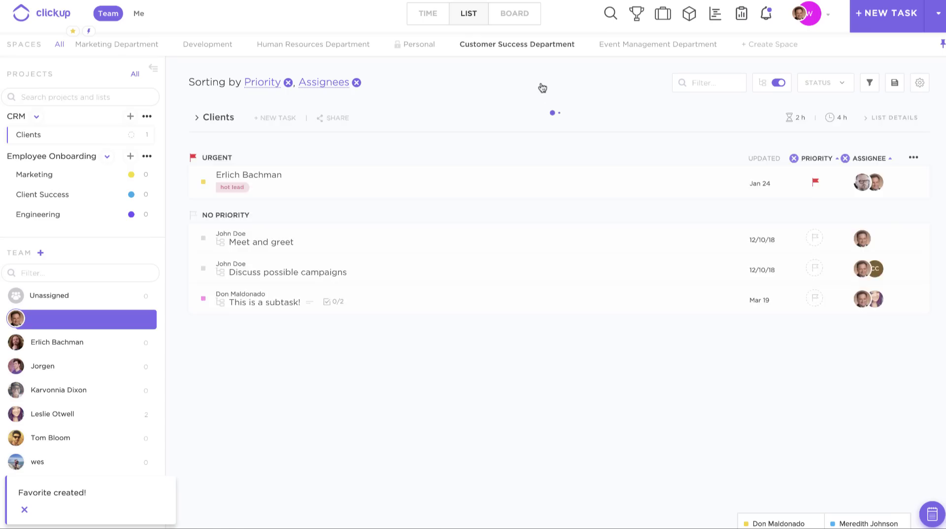
click(356, 82)
click(288, 83)
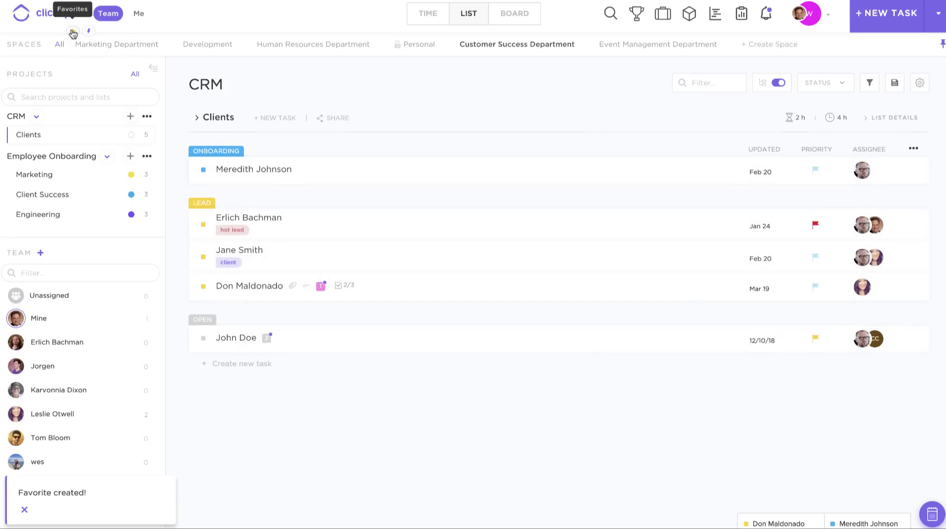
- Open the saved 'My favorite!' view from the Favorites panel
click(72, 31)
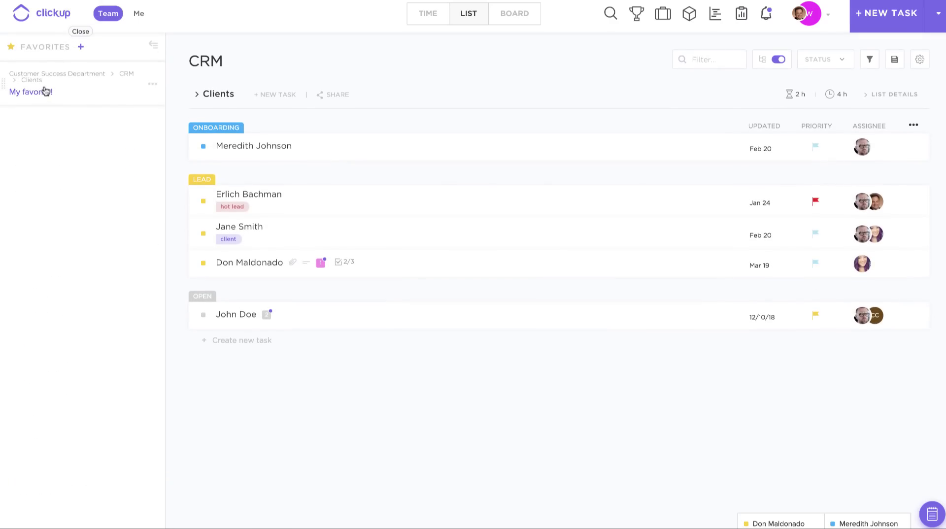
click(44, 93)
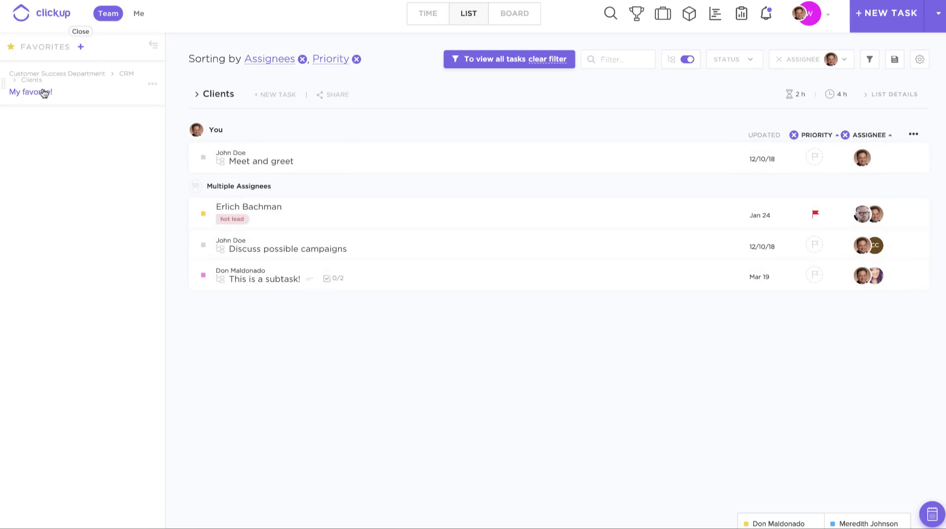
click(75, 32)
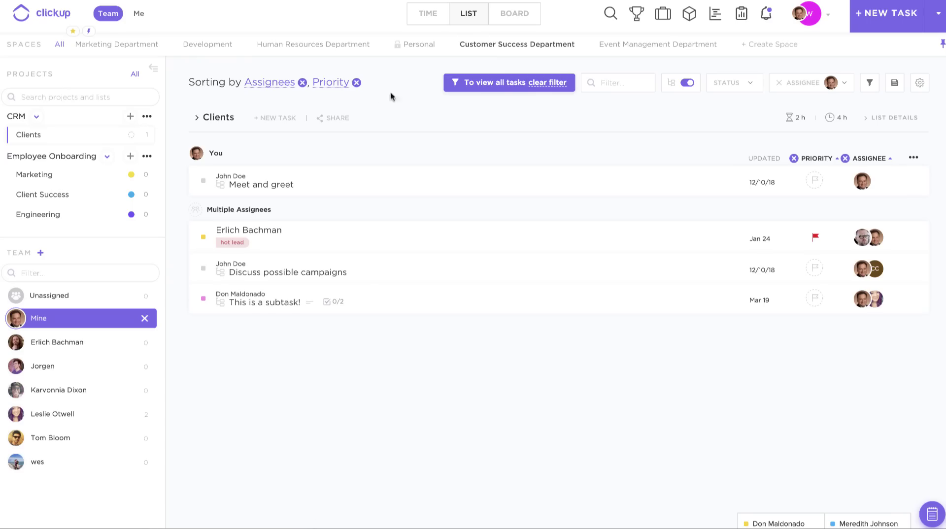
- Remove the Mine assignee filter plus the Priority and Assignees sorts once more
click(544, 82)
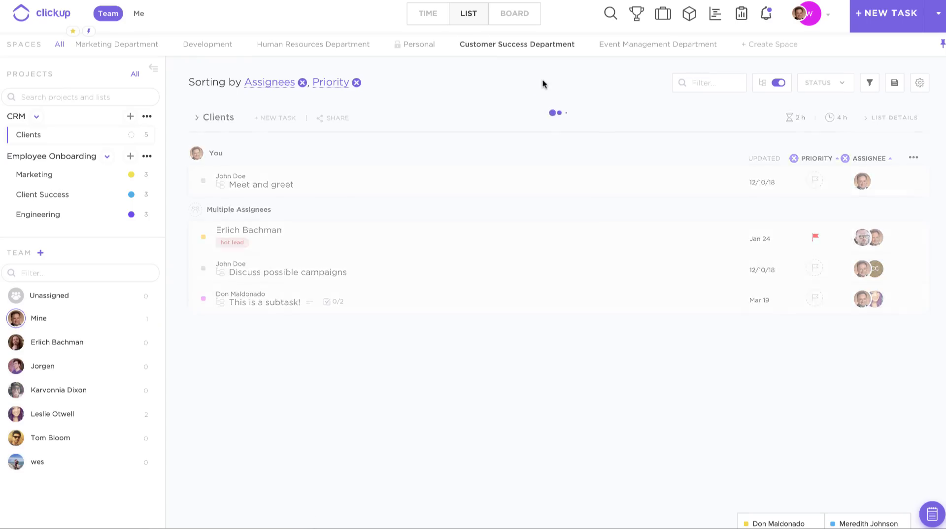
click(356, 82)
click(302, 82)
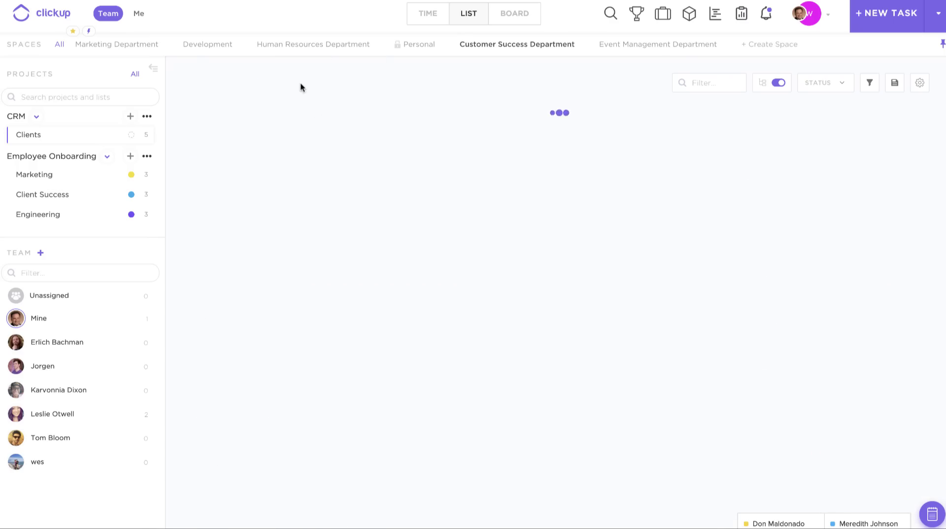
- Show the Clients tasks as a board and drag Erlich Bachman from Lead to Contact
click(510, 15)
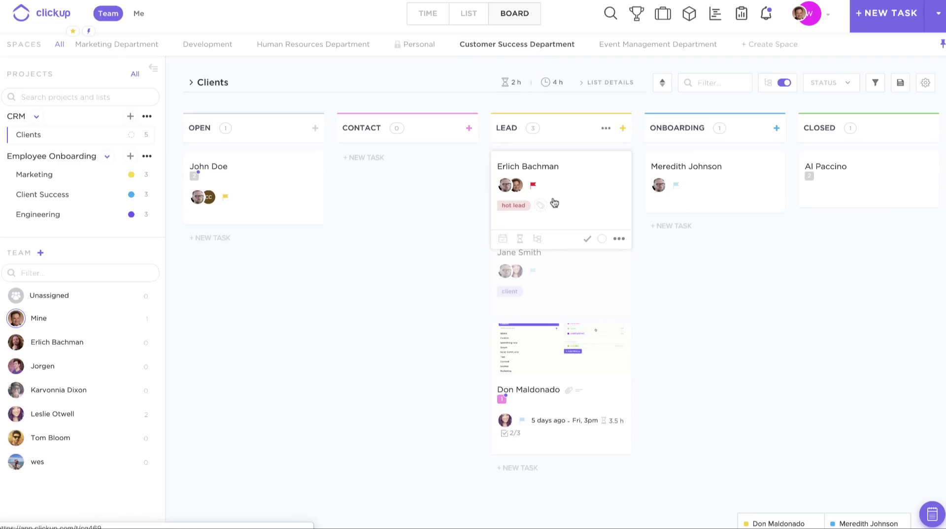
drag(544, 190, 418, 169)
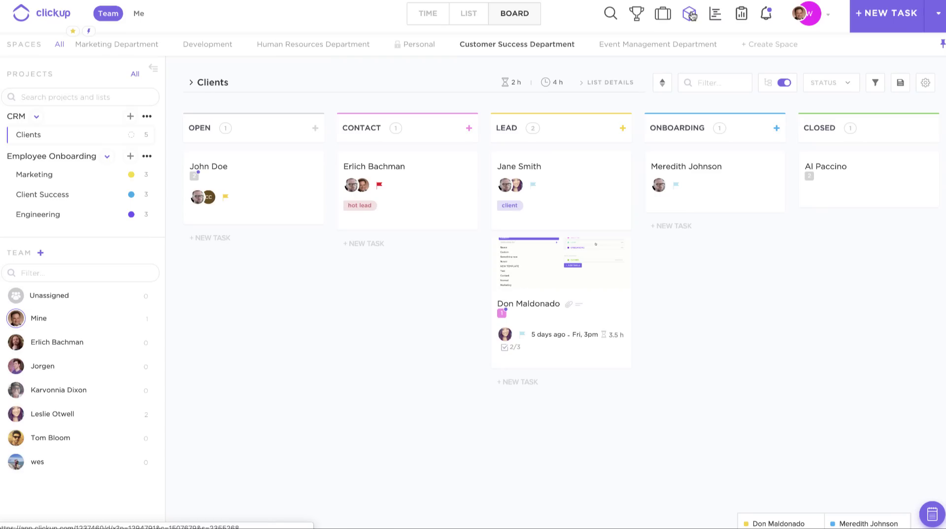
click(692, 15)
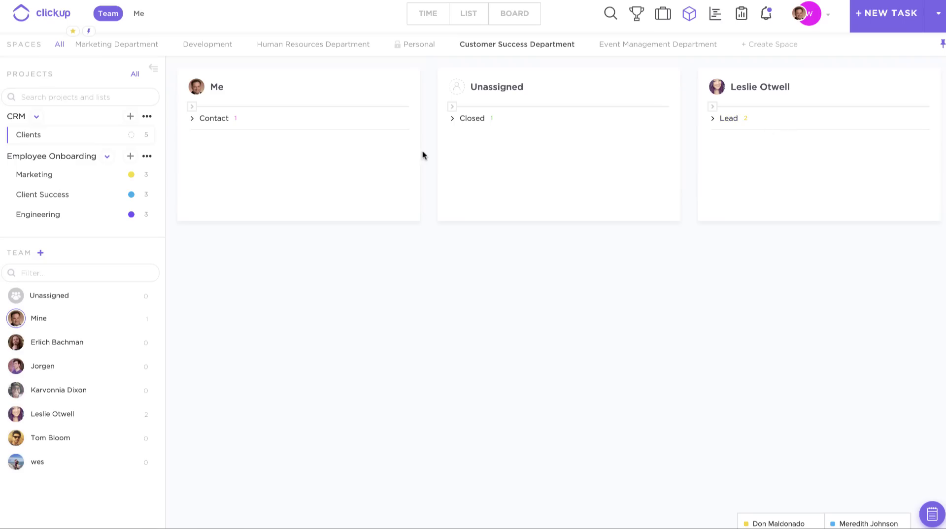
- Expand the Contact group in the Me box and open and close the Erlich Bachman task
click(209, 124)
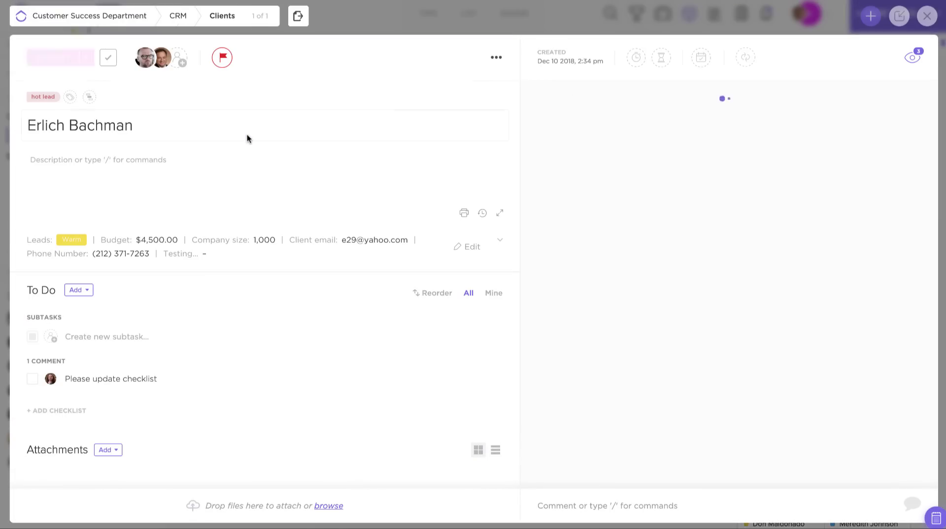
click(329, 13)
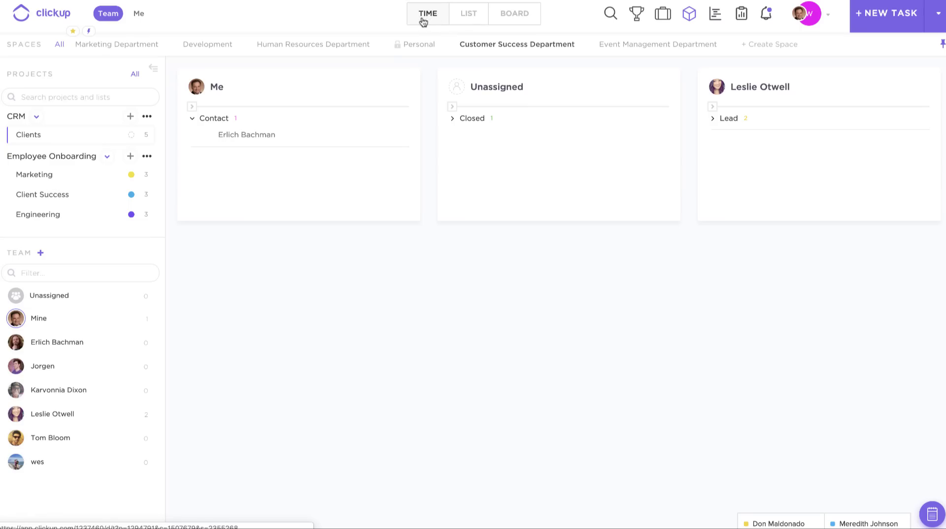
click(423, 21)
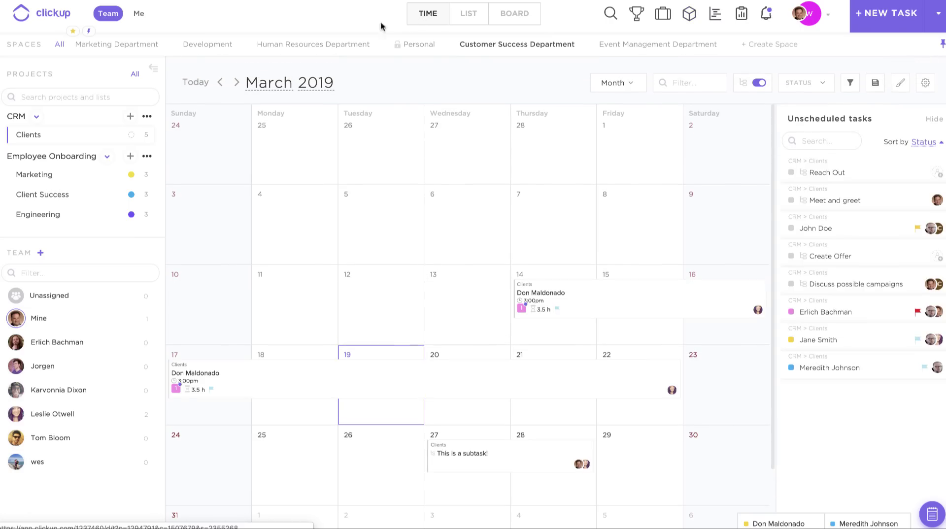
- Switch to the Marketing Department space's March 2019 task calendar
click(116, 47)
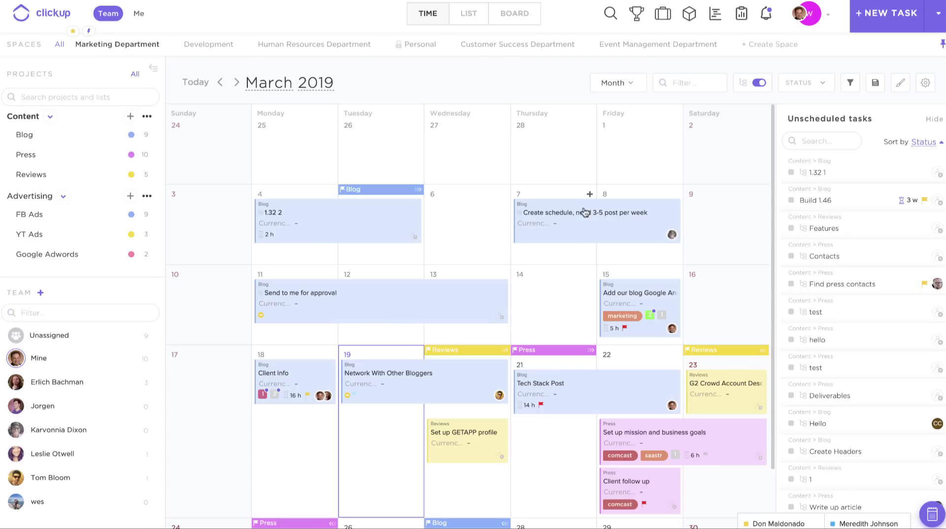
- Move Create schedule from Thursday 7 to Friday 8 and schedule Features around 20–21 March
drag(576, 215, 659, 213)
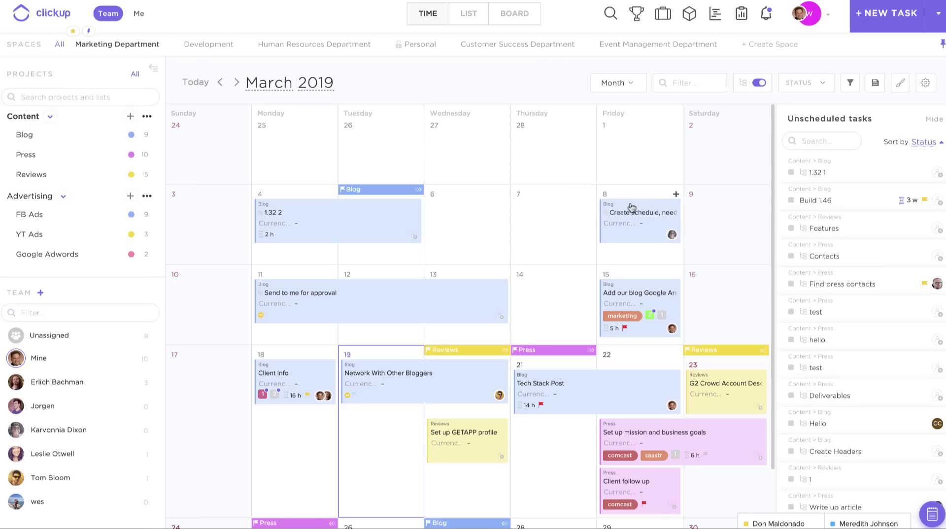
scroll(840, 172, down, 5)
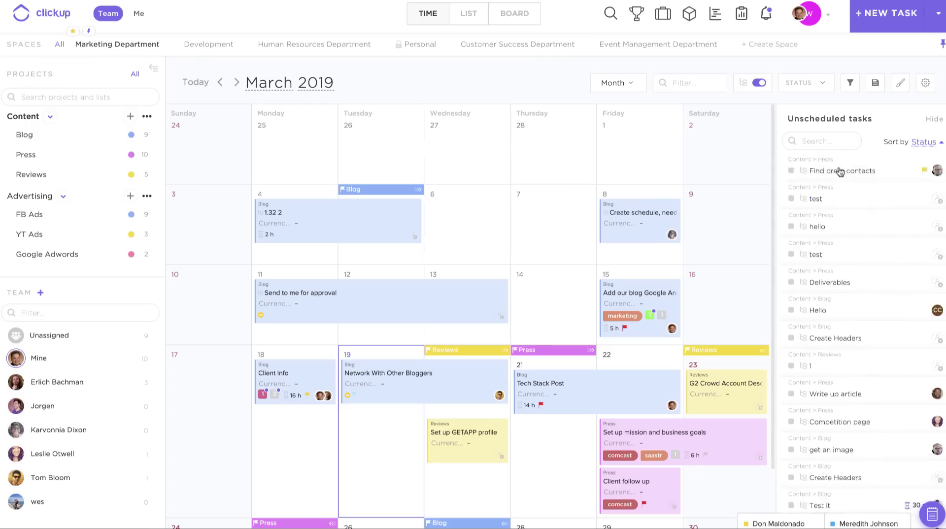
scroll(837, 306, up, 5)
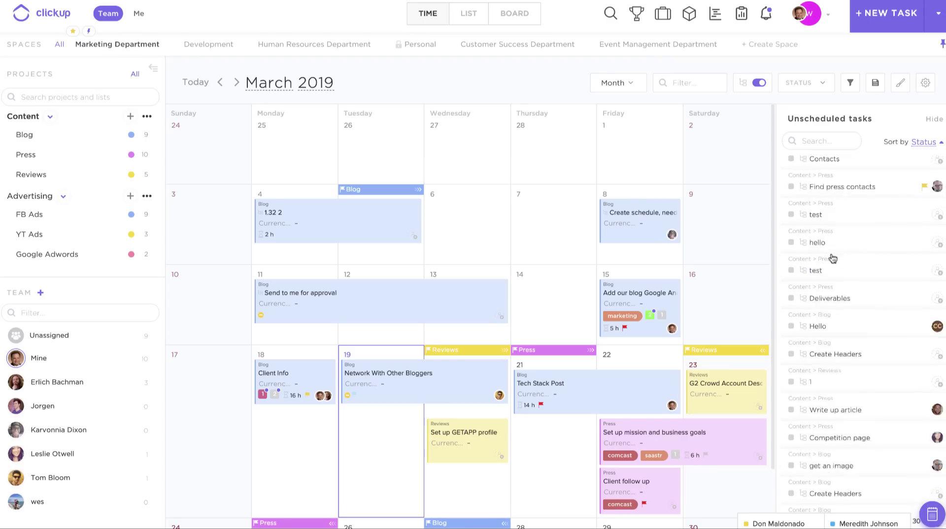
drag(830, 231, 545, 484)
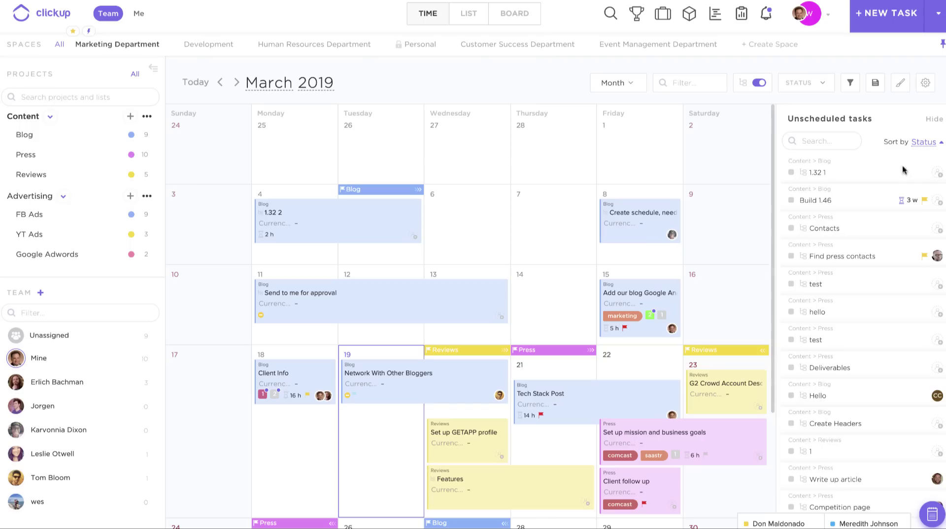
click(902, 86)
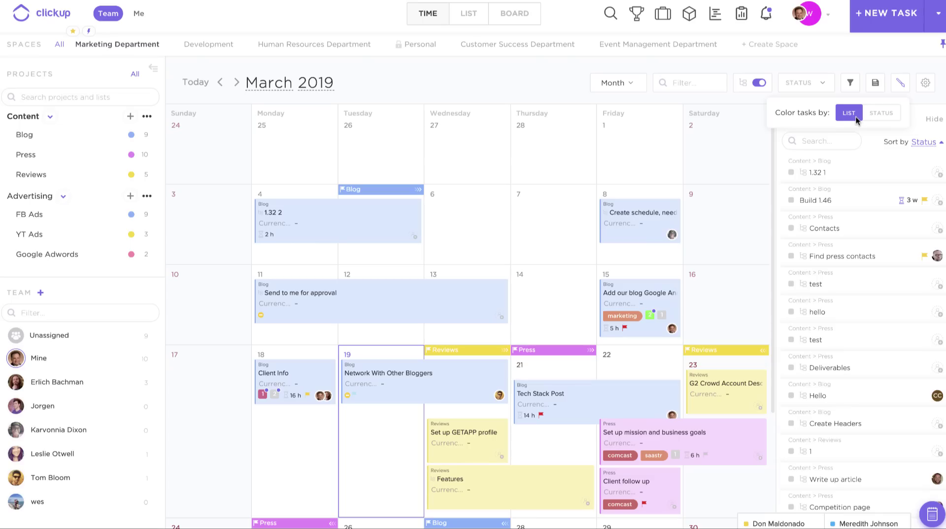
- Change the Blog list colour to red and back to blue, then colour calendar tasks by Status
click(132, 136)
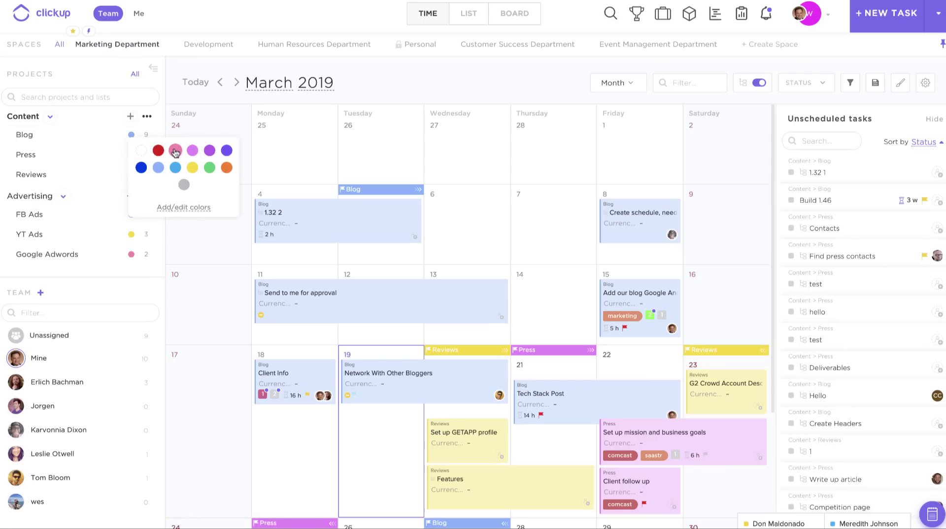
click(158, 151)
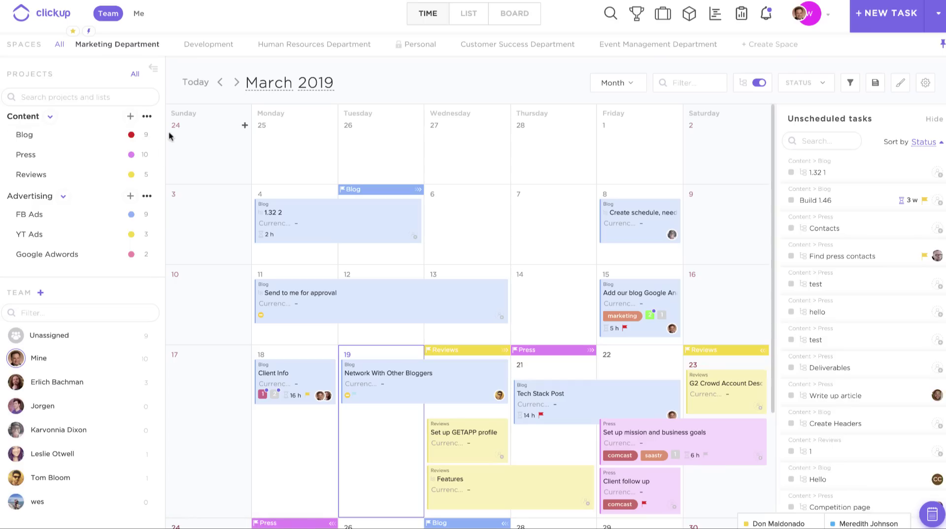
click(131, 136)
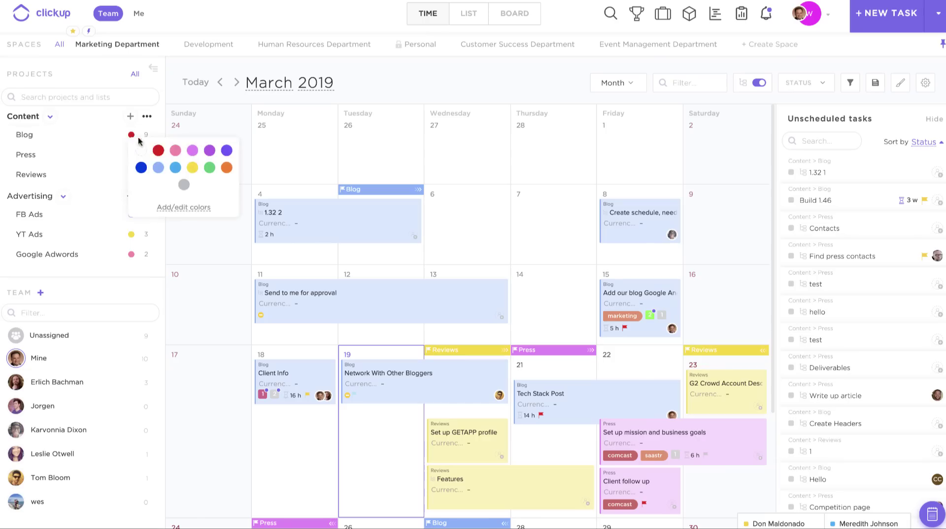
click(159, 164)
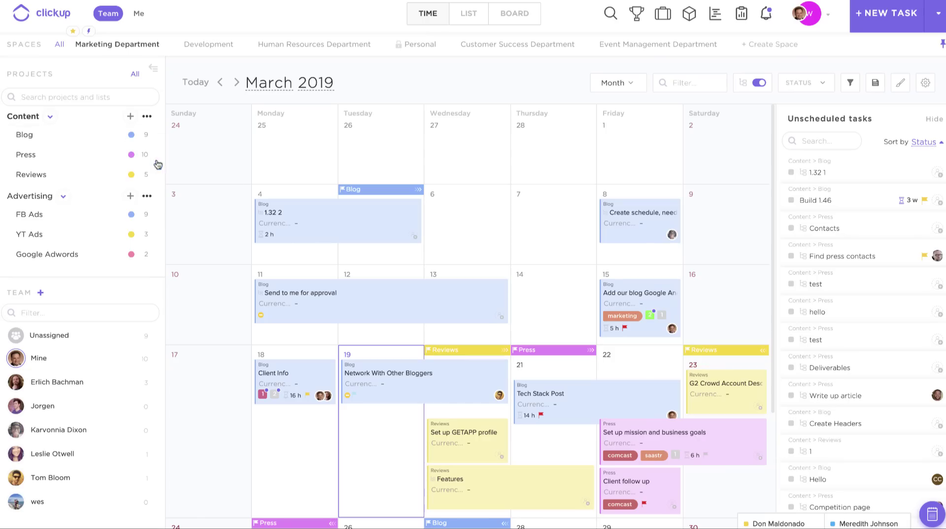
click(897, 83)
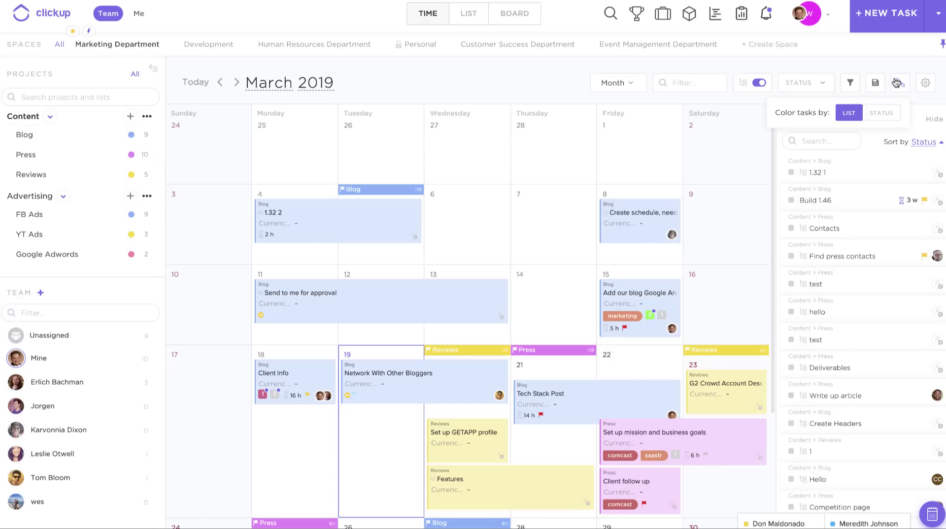
click(896, 113)
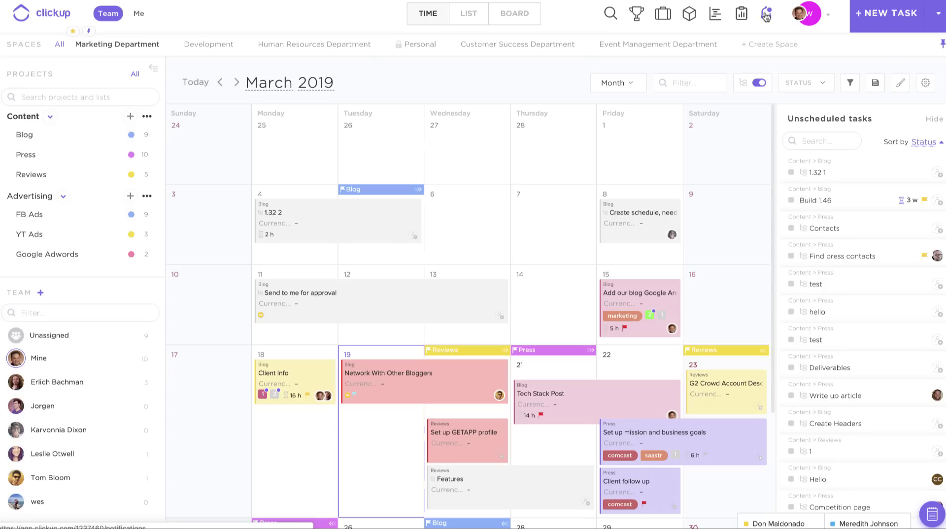
- Clear the 'Set up mission and business goals' notification and glance at the Client follow up task
click(766, 16)
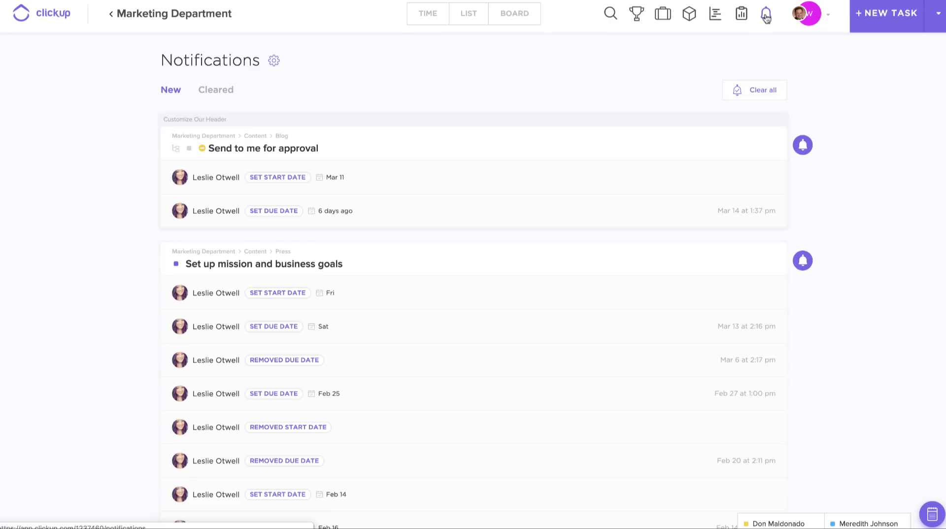
scroll(535, 281, down, 6)
scroll(534, 282, down, 3)
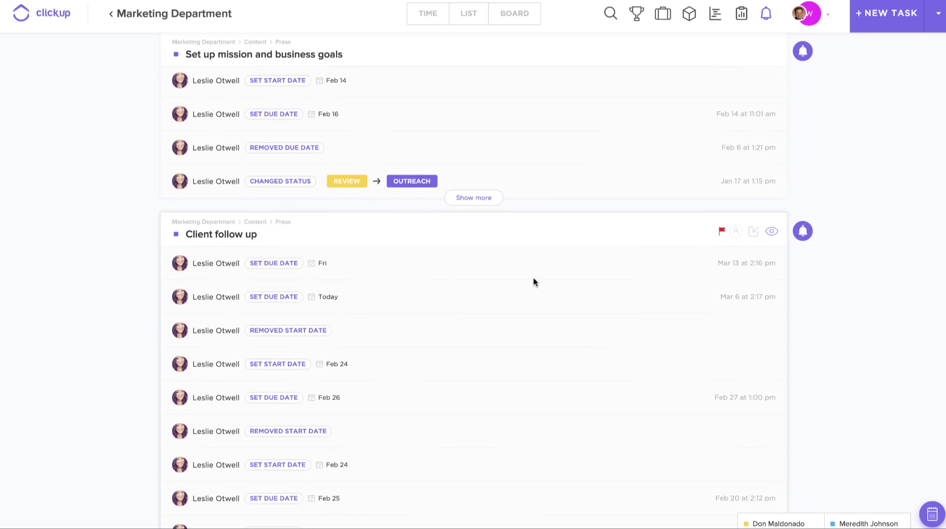
scroll(533, 282, up, 9)
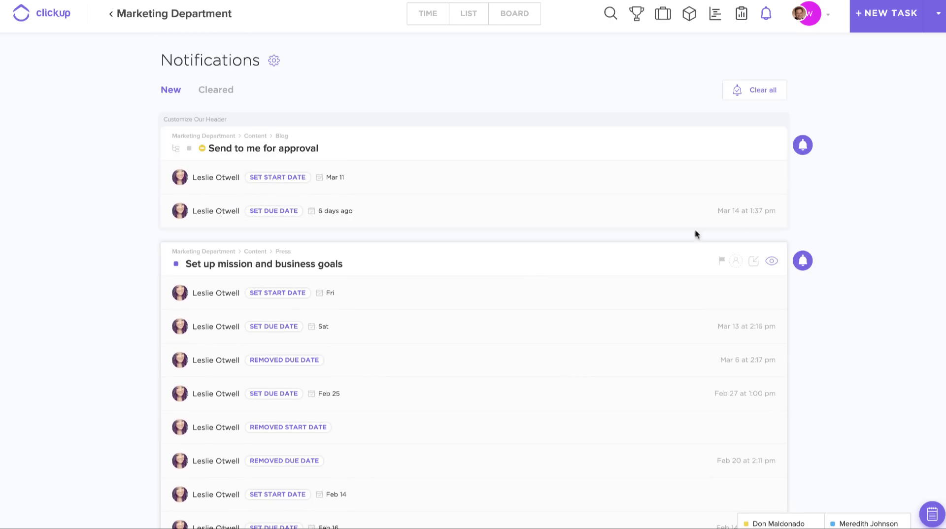
click(804, 262)
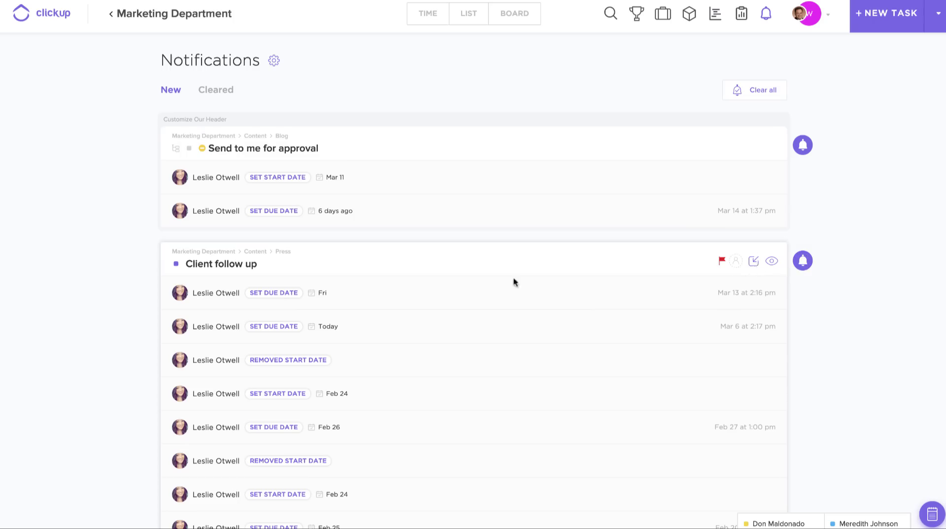
click(447, 261)
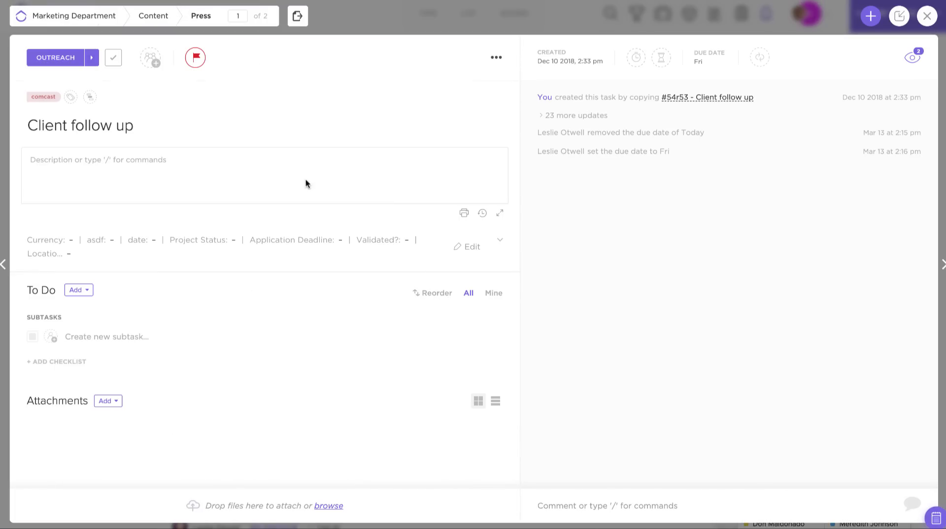
click(389, 16)
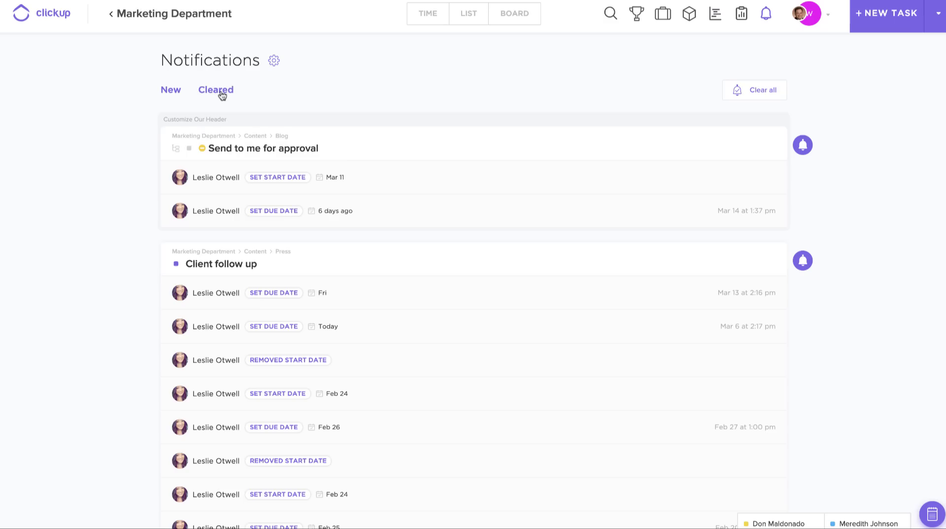
- Look through the Cleared notifications, then switch back to the New list
click(223, 96)
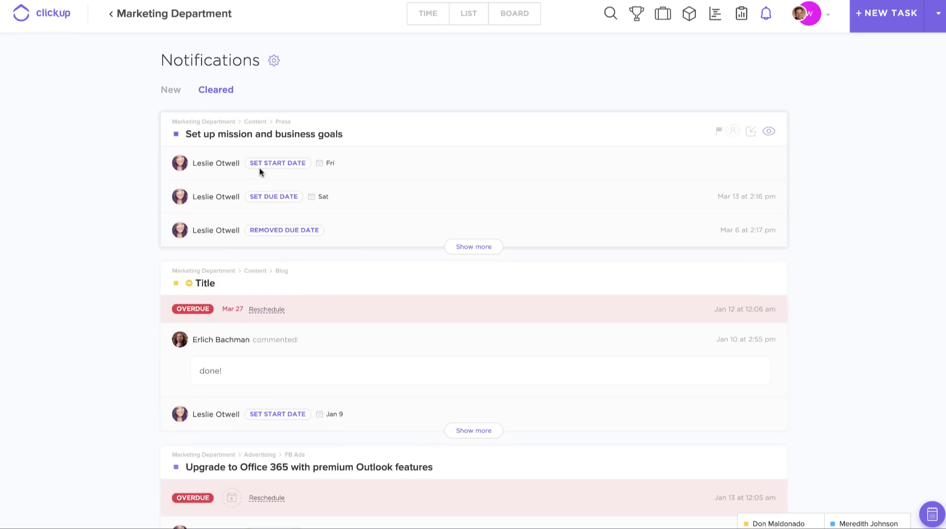
scroll(259, 167, down, 6)
scroll(259, 172, up, 6)
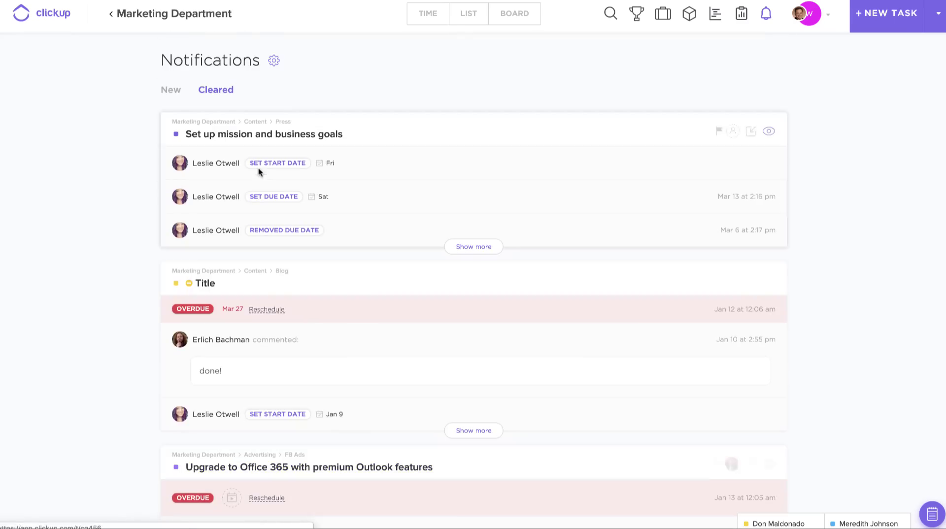
click(173, 92)
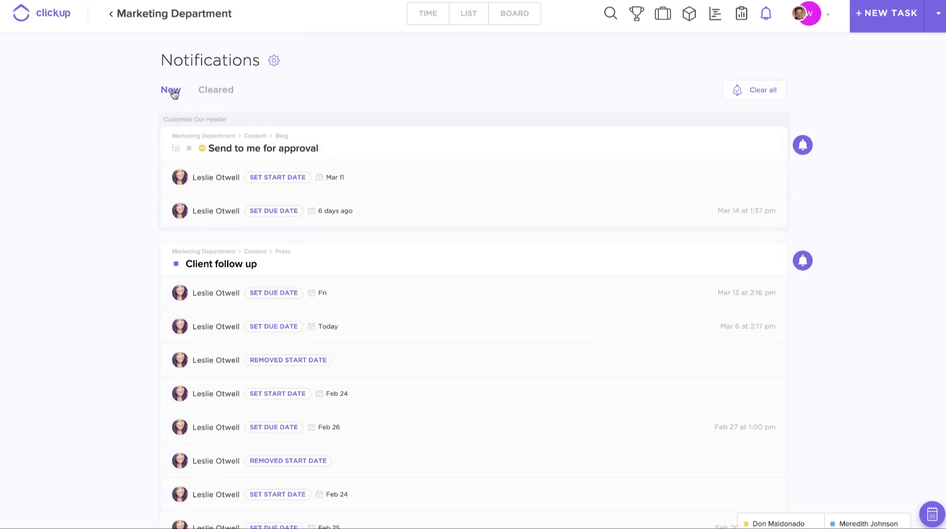
- Open your Notifications settings from the avatar menu and review the Comments and Tasks alerts
click(814, 17)
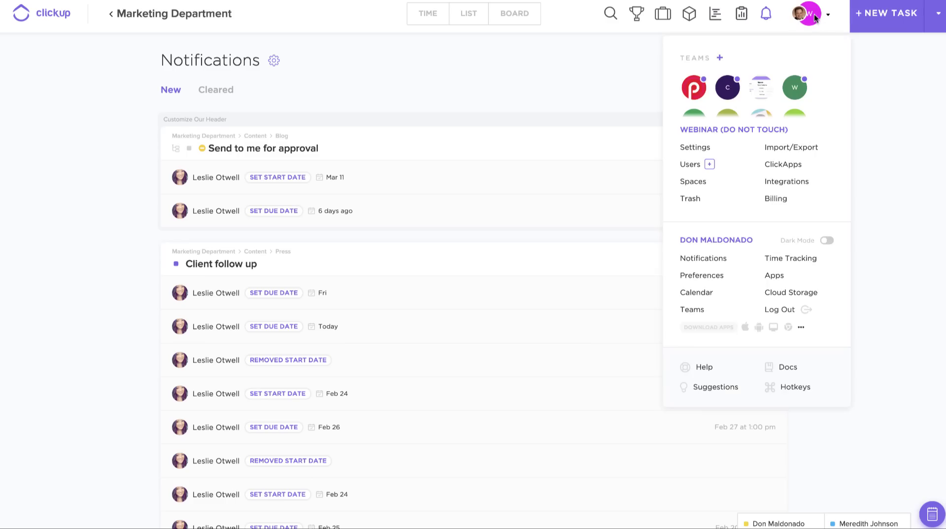
click(709, 265)
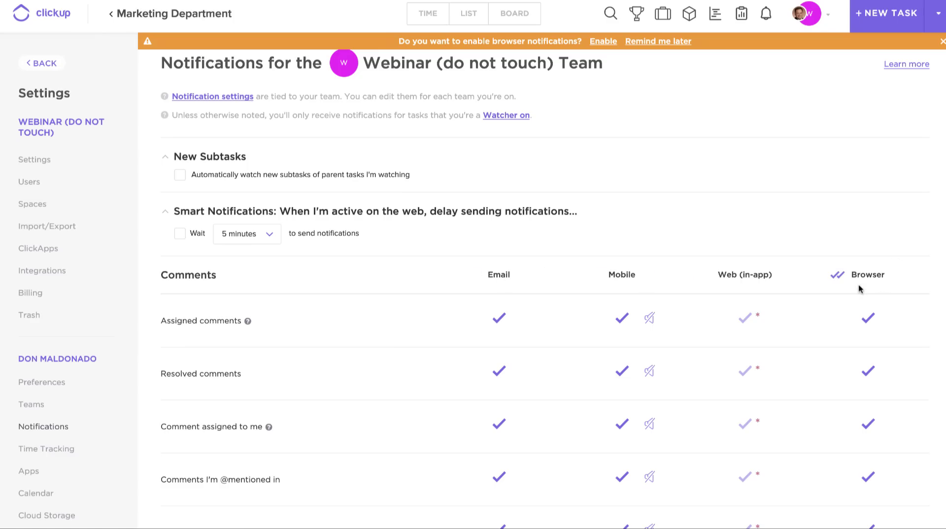
scroll(859, 289, down, 10)
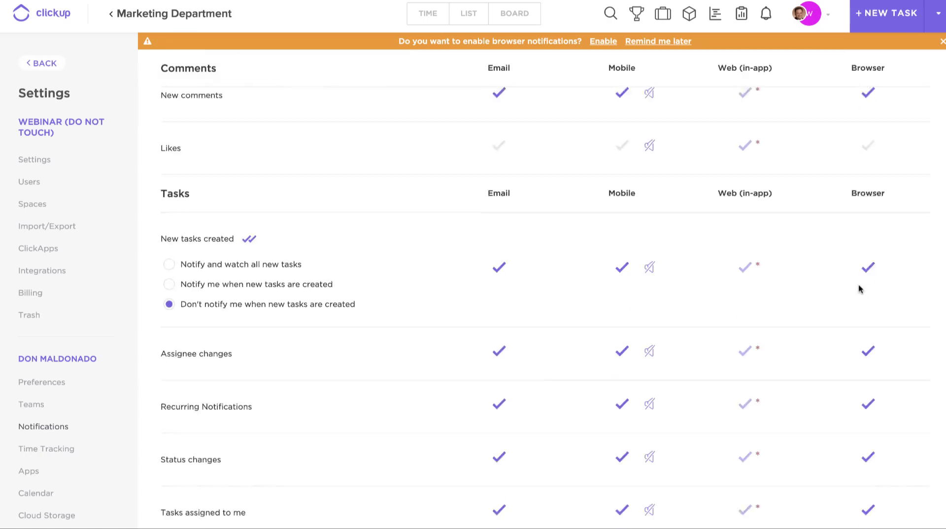
scroll(859, 290, down, 3)
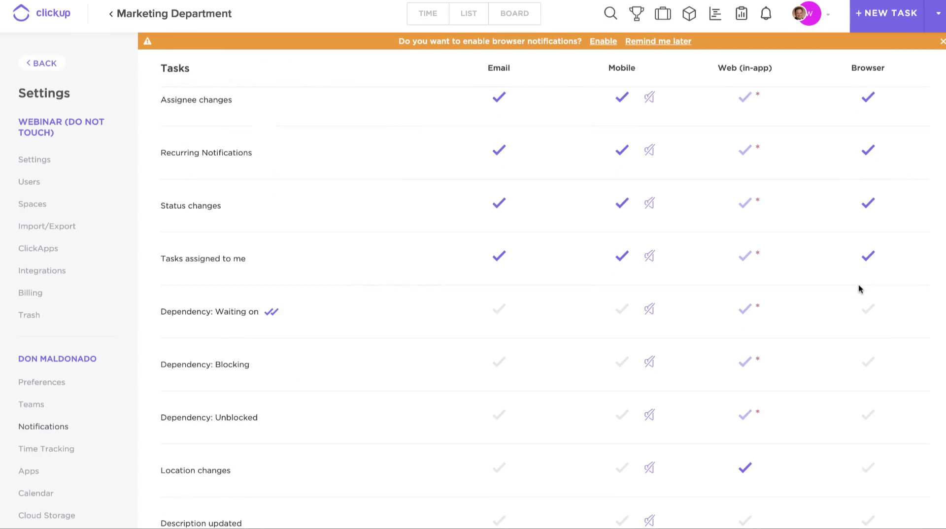
scroll(859, 289, up, 3)
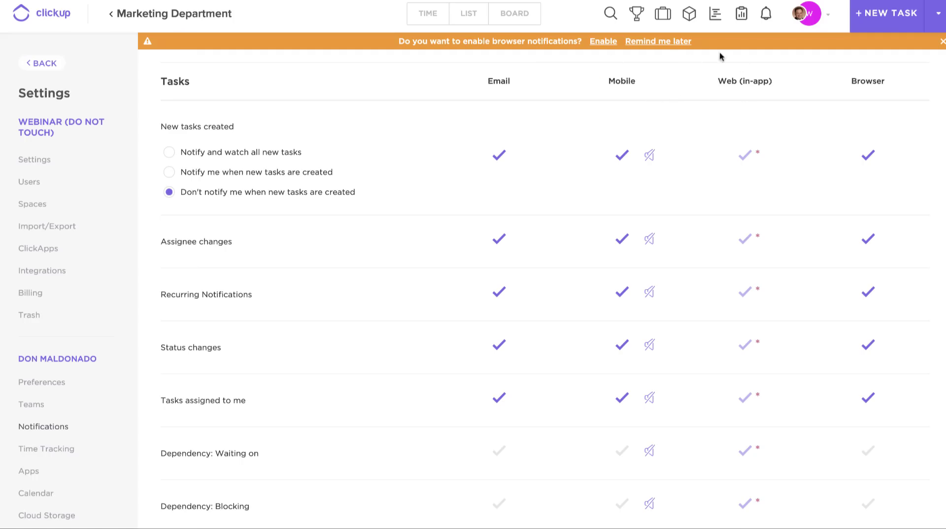
- Go to Goals, start a new goal, then close the form without naming it
click(637, 17)
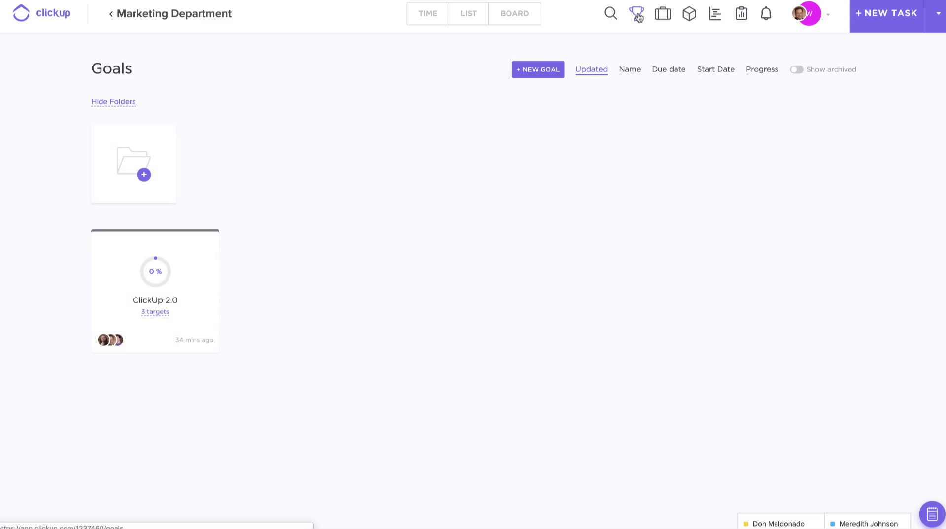
click(546, 71)
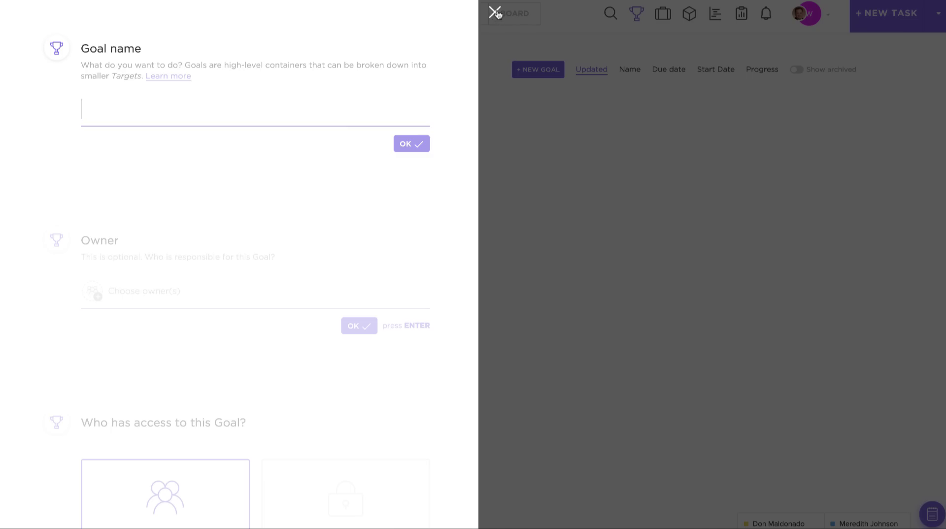
click(495, 12)
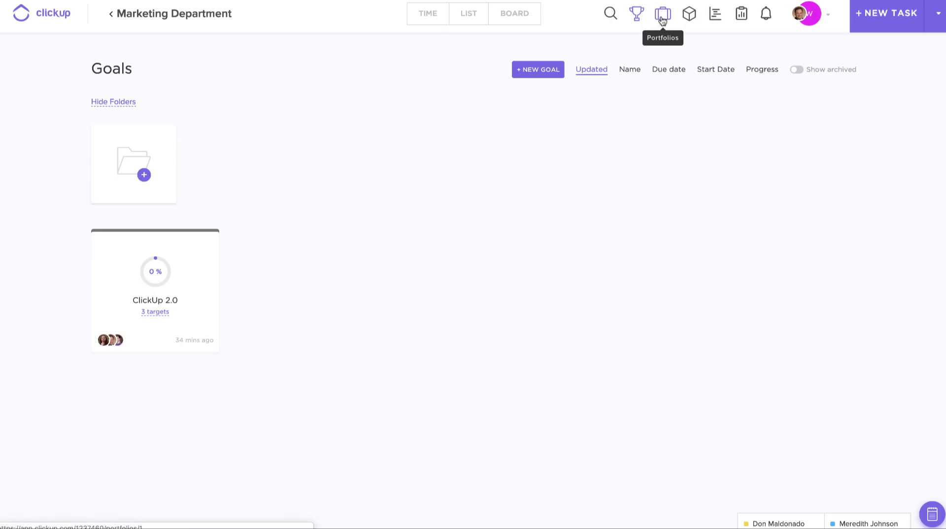
- Open Portfolios and select the Events Planning portfolio to see its three lists
click(664, 15)
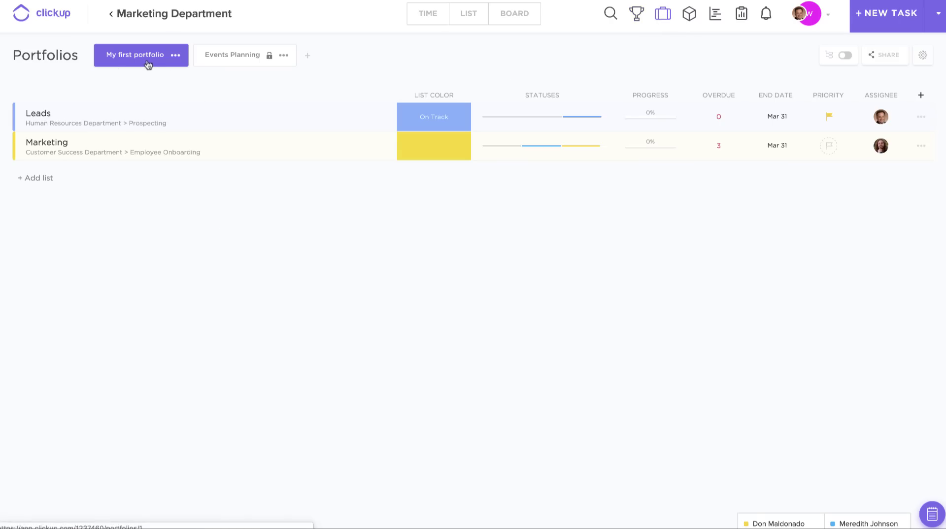
click(241, 58)
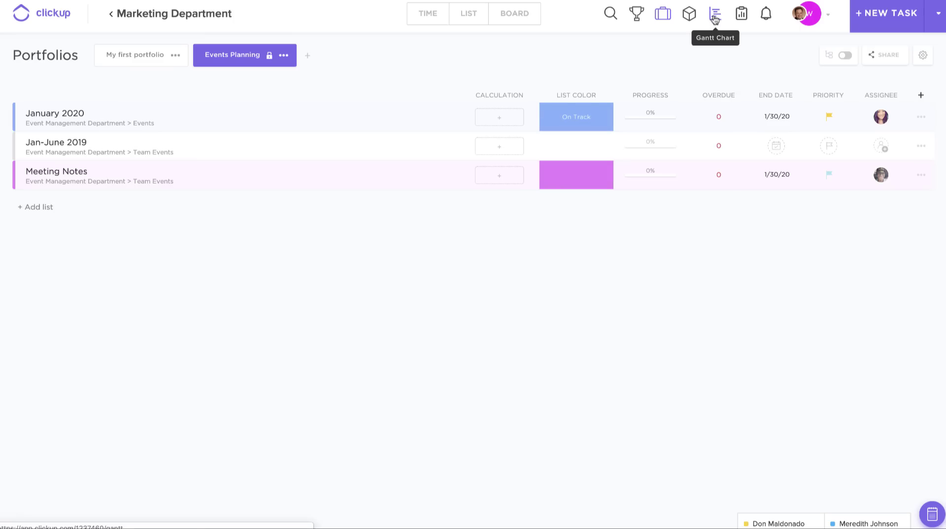
- In the Gantt chart, expand Marketing Department > Content > Blog and cancel a trial date shift
click(715, 18)
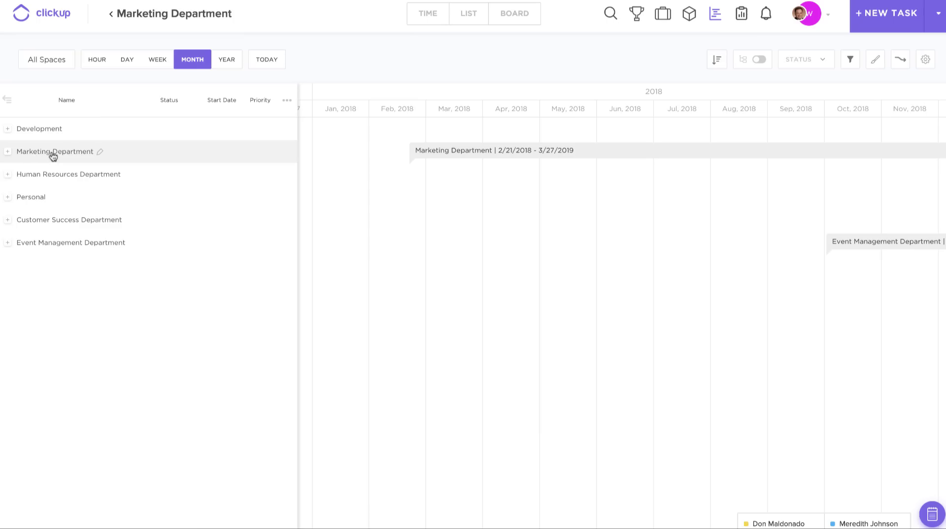
click(53, 157)
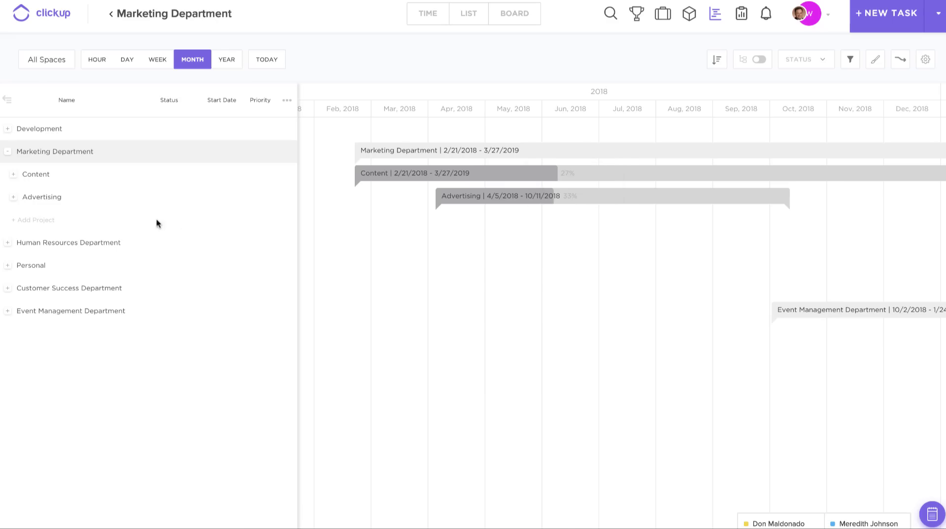
click(35, 175)
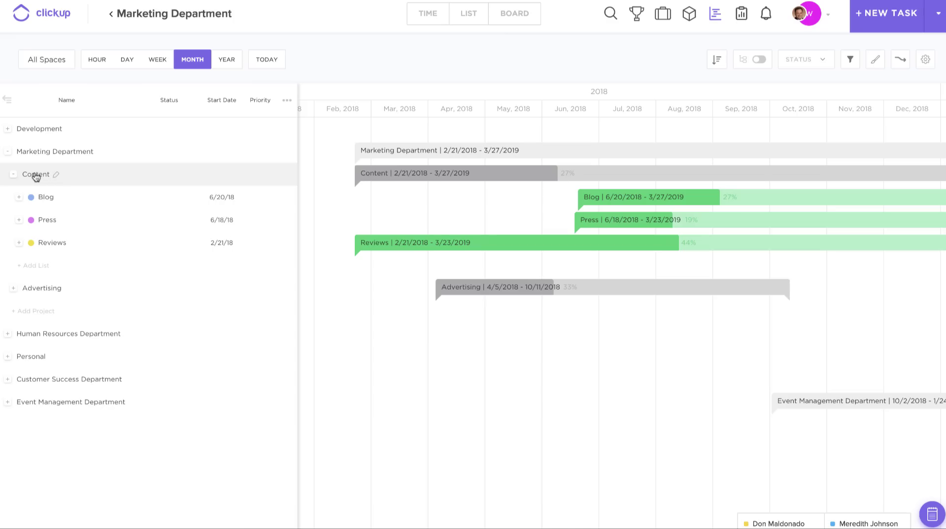
click(44, 198)
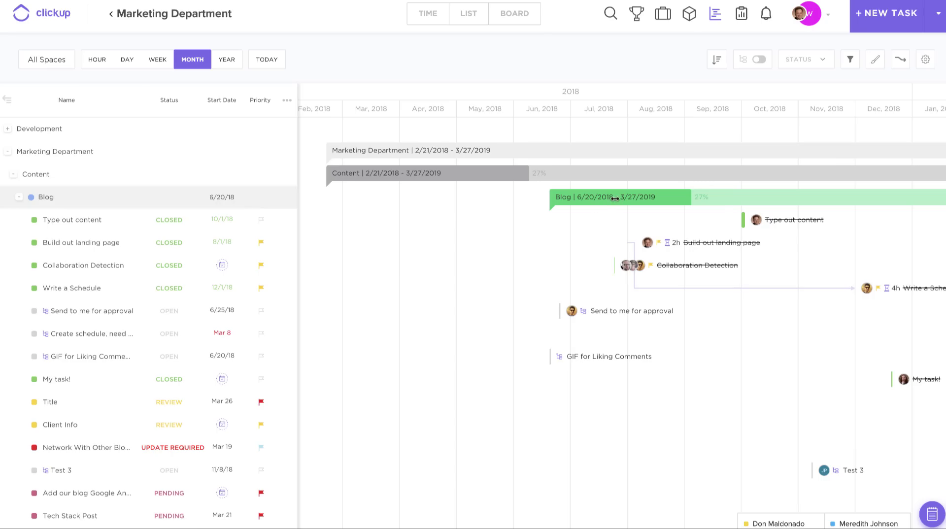
drag(615, 197, 540, 221)
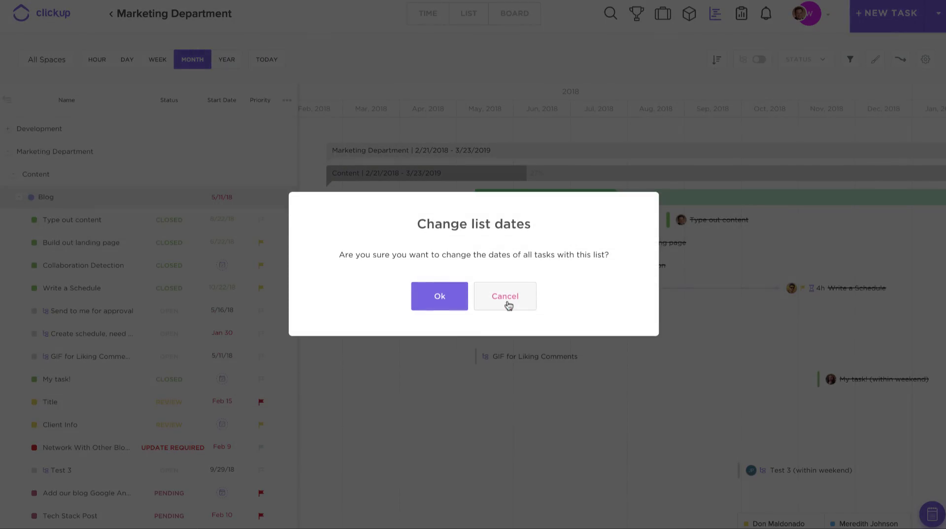
click(508, 304)
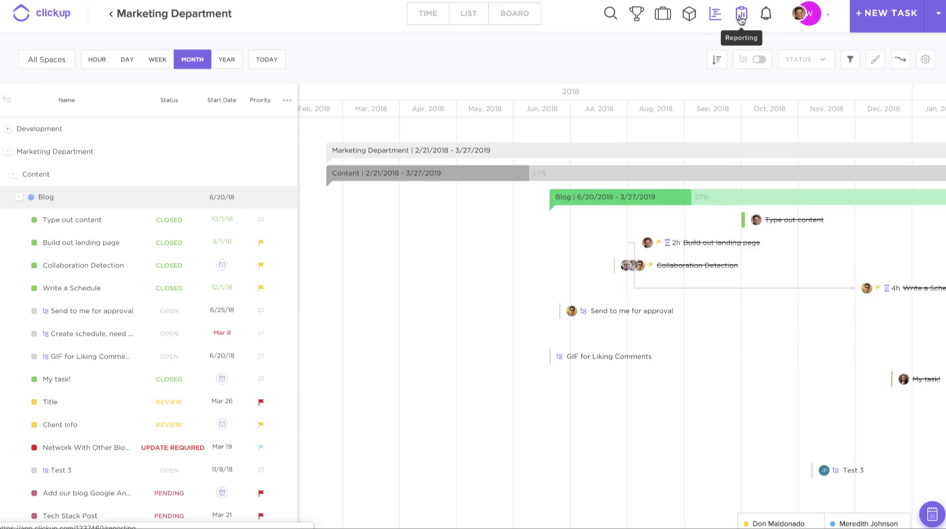
- Open Reporting and set the report period to This year
click(742, 18)
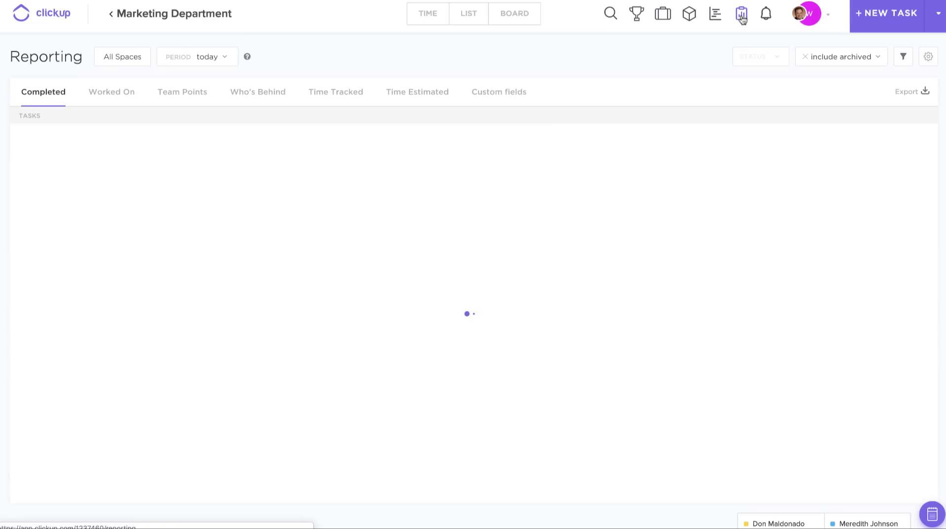
click(225, 61)
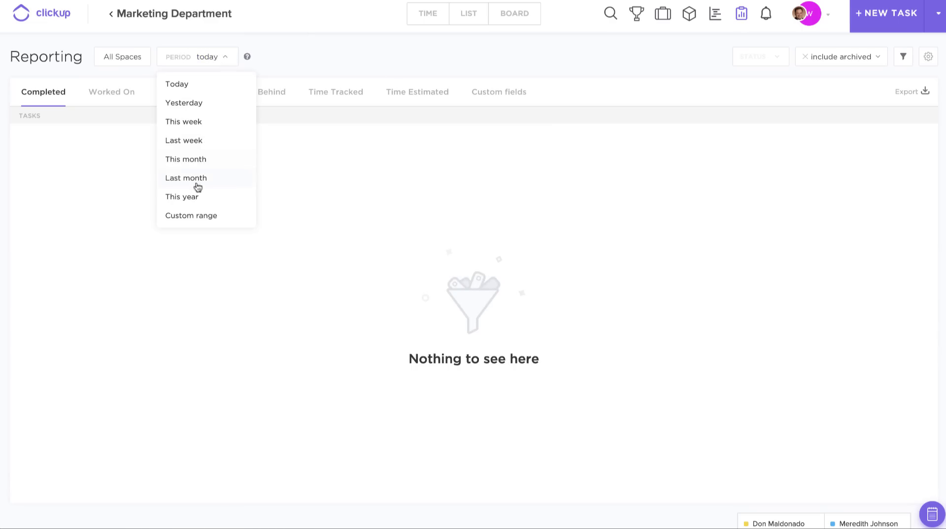
click(195, 198)
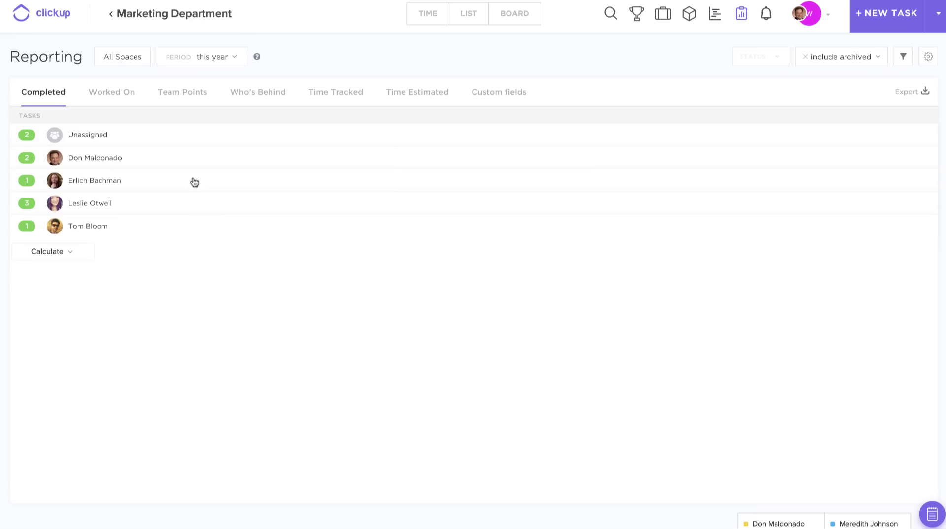
click(202, 64)
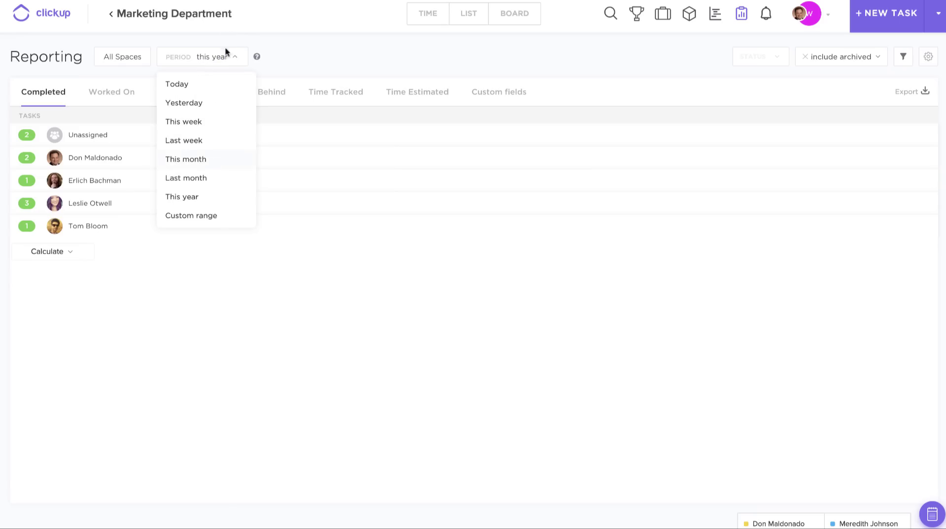
click(217, 34)
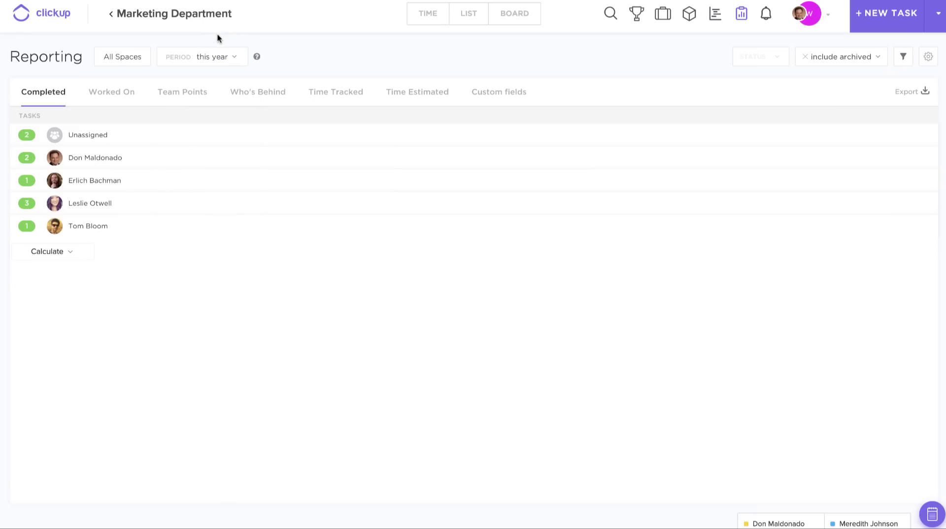
- Browse the All Spaces filter down to Content, then show the Worked On report
click(111, 60)
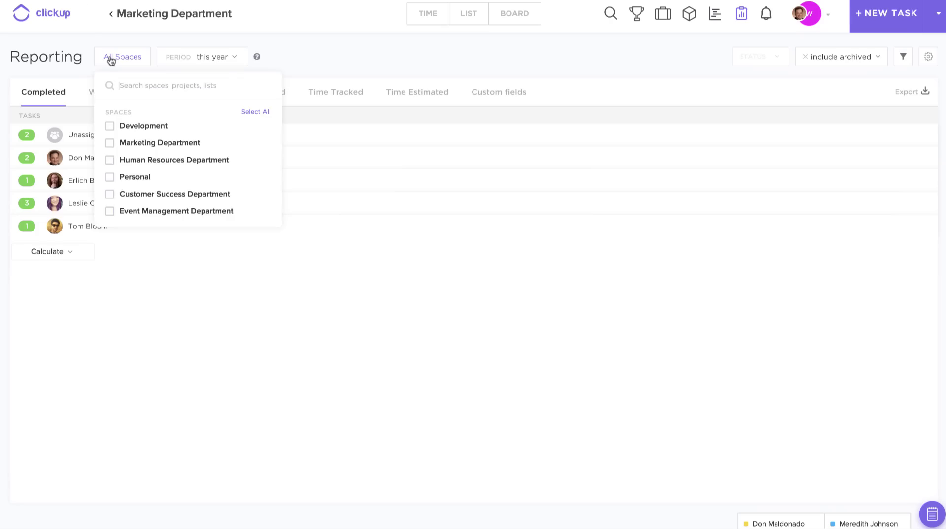
click(137, 145)
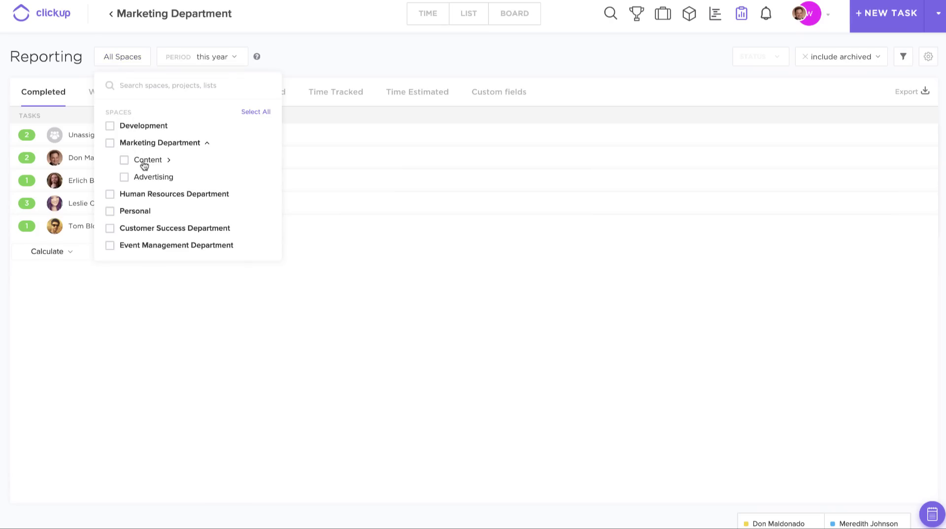
click(143, 162)
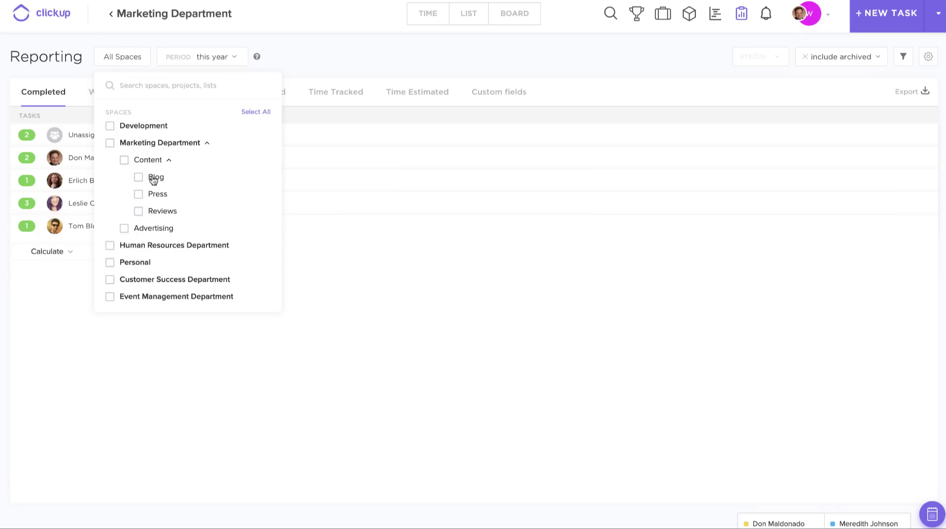
click(288, 51)
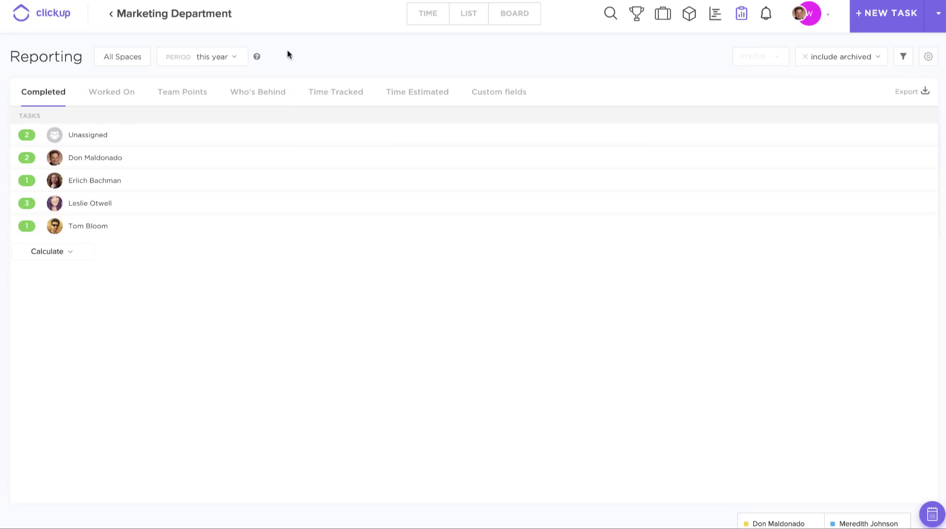
click(109, 103)
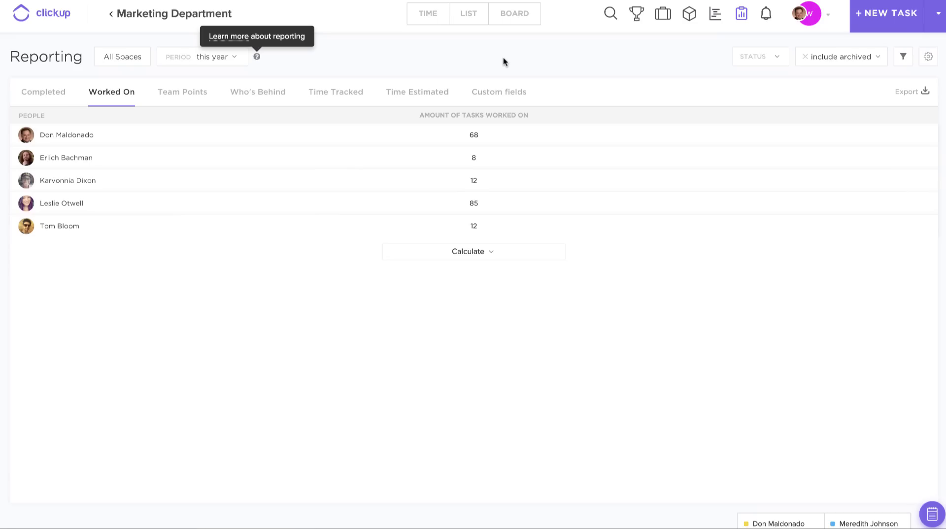
- Switch to List view to see the Blog tasks grouped by status
click(470, 26)
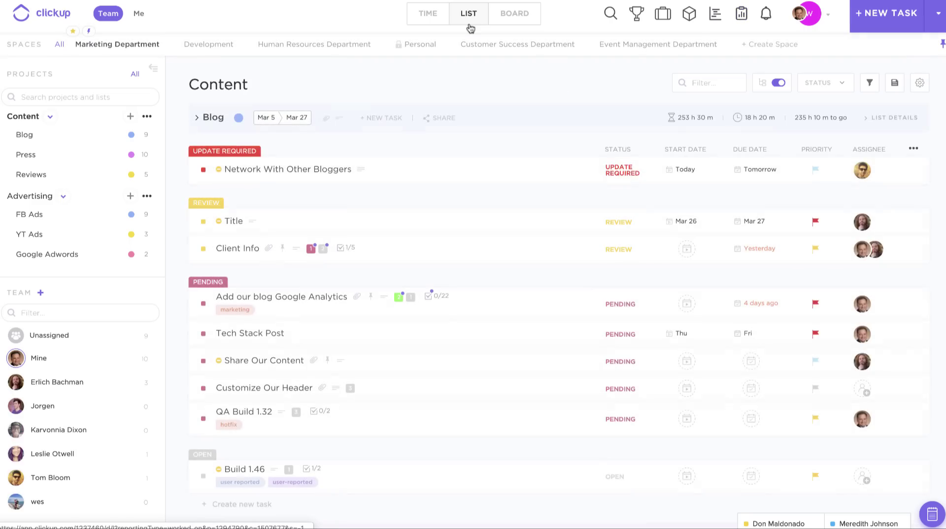